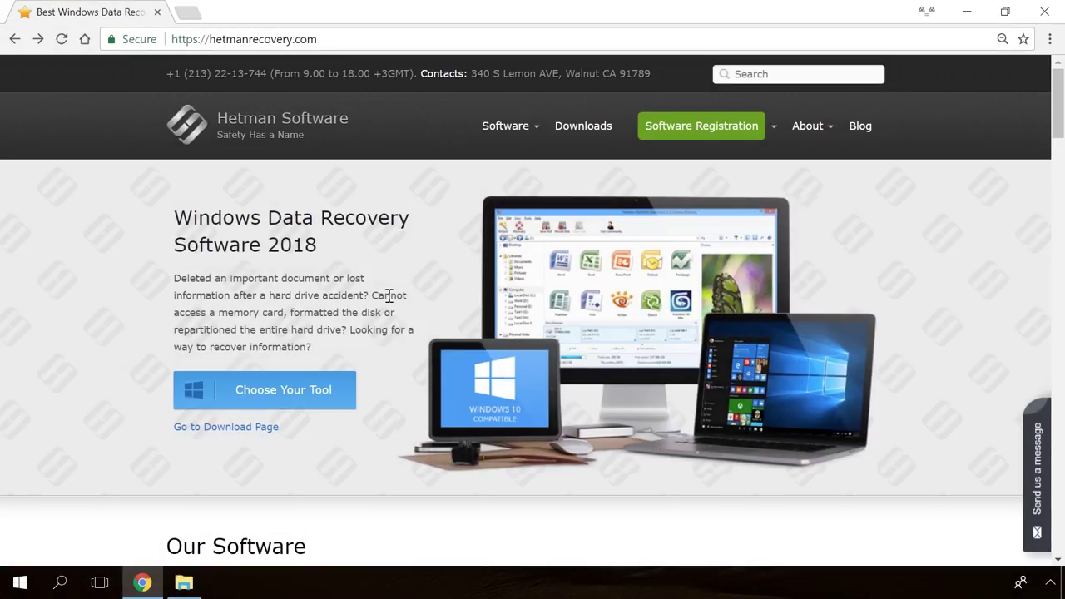
Open the Partition Recovery product page and download Hetman Partition Recovery.
{"action": "scroll", "coordinate": [387, 298], "scroll_direction": "down", "scroll_amount": 20}
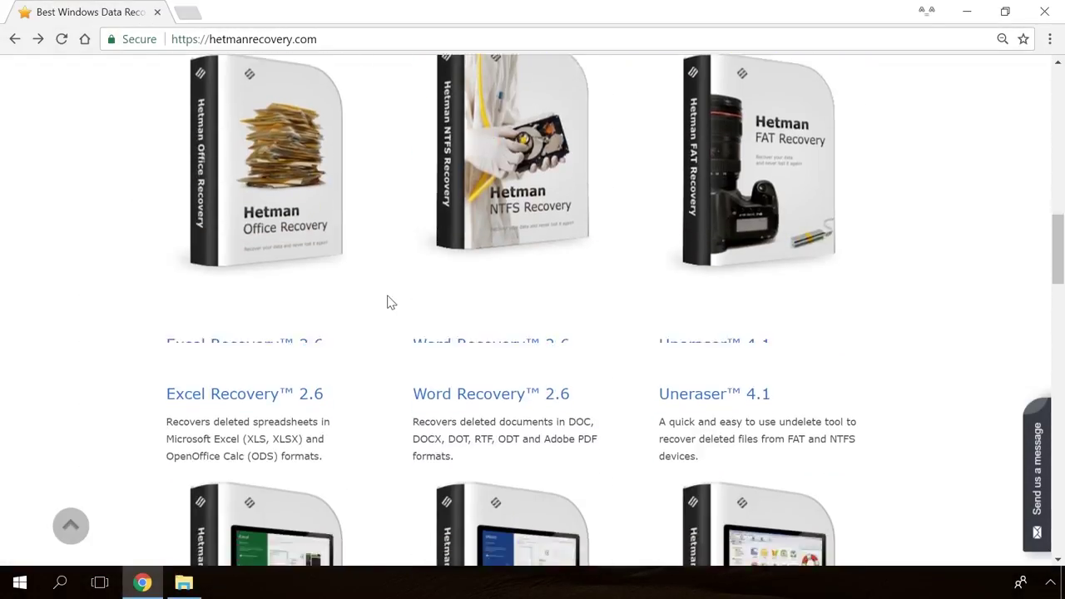
{"action": "scroll", "coordinate": [388, 301], "scroll_direction": "up", "scroll_amount": 15}
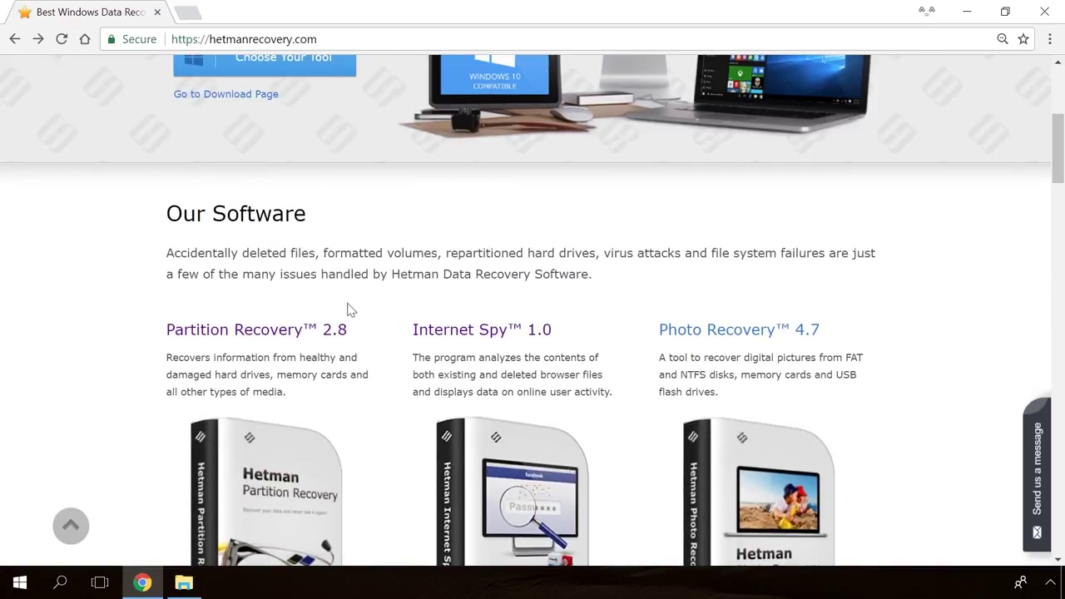
{"action": "left_click", "coordinate": [293, 335]}
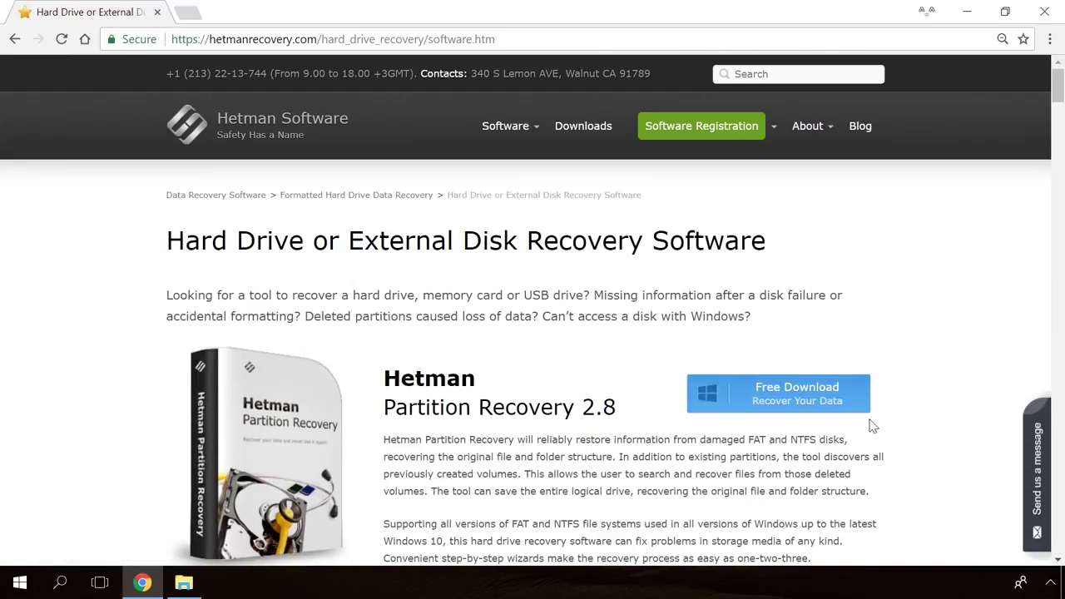
{"action": "left_click", "coordinate": [767, 398]}
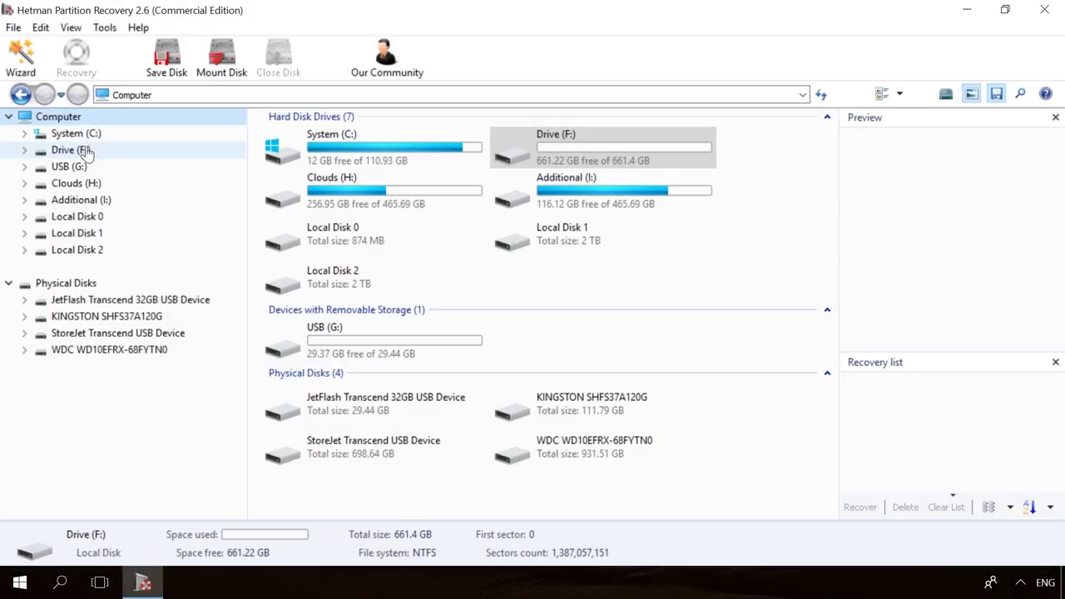
Analyse Drive F, preview 19779_en_1.jpg and 856071704.mp4, and start recovering the file.
{"action": "double_click", "coordinate": [75, 150]}
{"action": "left_click", "coordinate": [666, 450]}
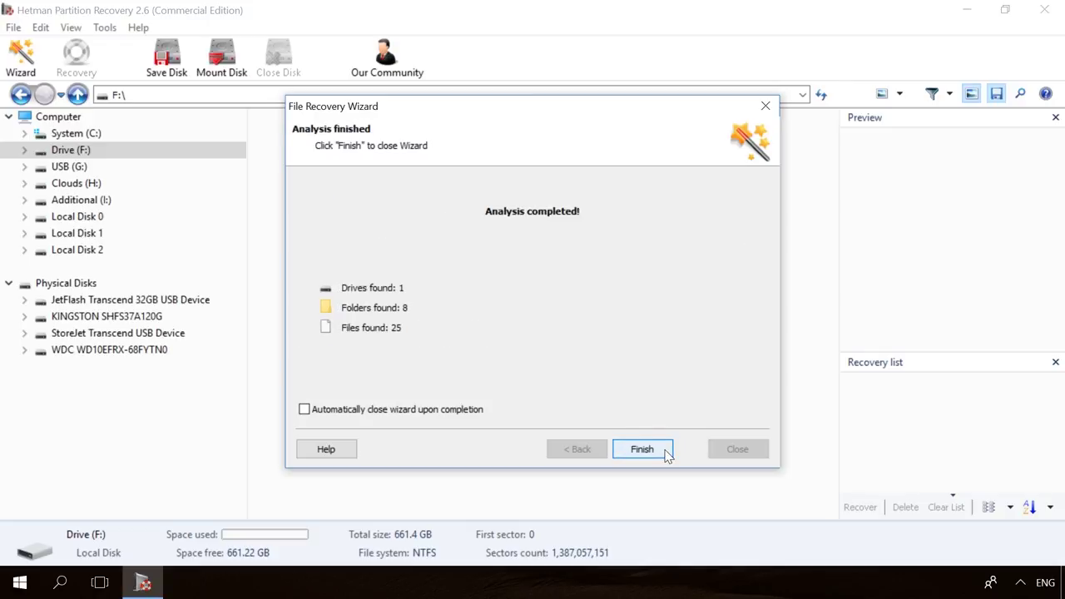
{"action": "left_click", "coordinate": [664, 449]}
{"action": "left_click", "coordinate": [676, 133]}
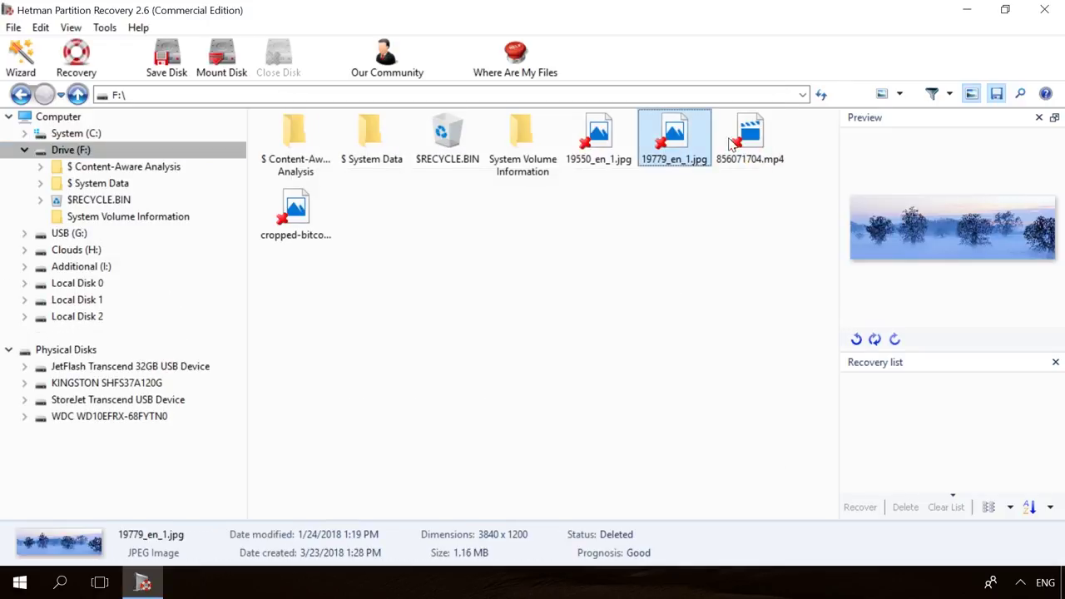
{"action": "left_click", "coordinate": [763, 134]}
{"action": "left_click", "coordinate": [98, 62]}
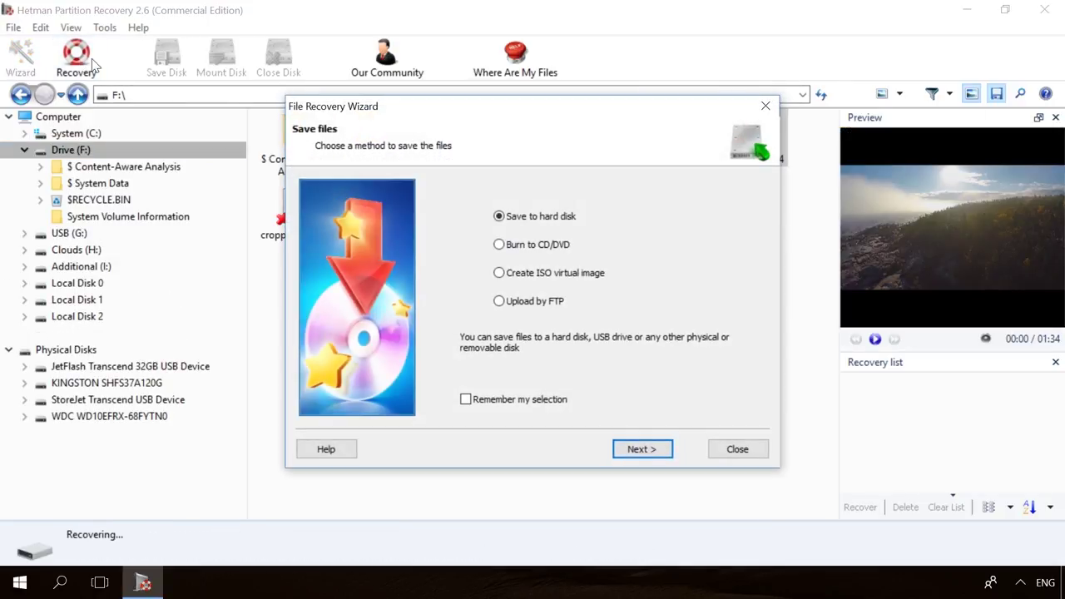
Save the recovered files to hard disk and open the Windows Detected a Hard Disk Problem article.
{"action": "left_click", "coordinate": [634, 449]}
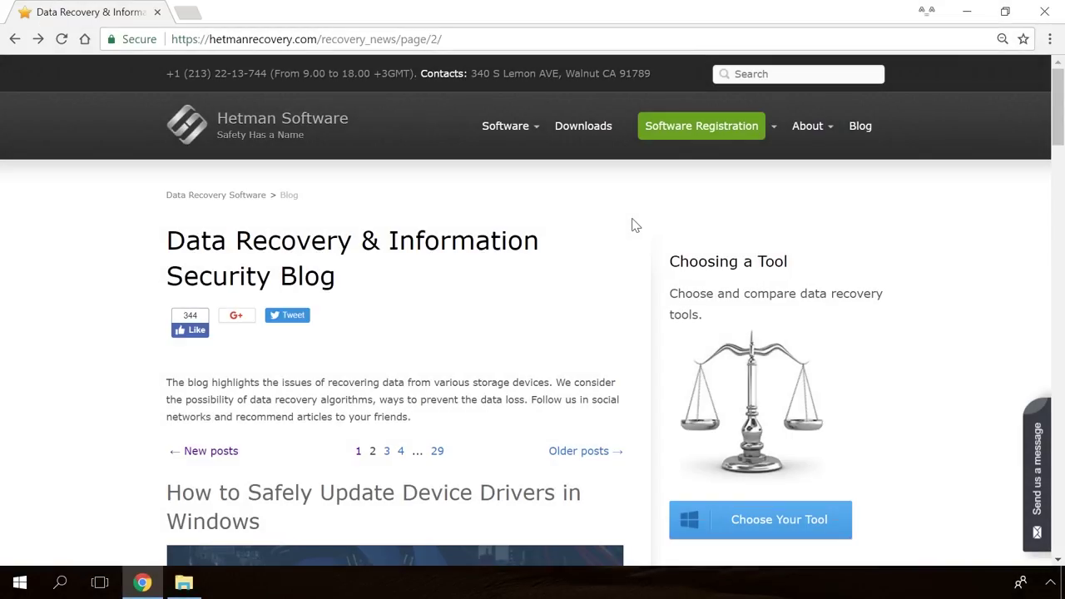
{"action": "scroll", "coordinate": [632, 225], "scroll_direction": "down", "scroll_amount": 15}
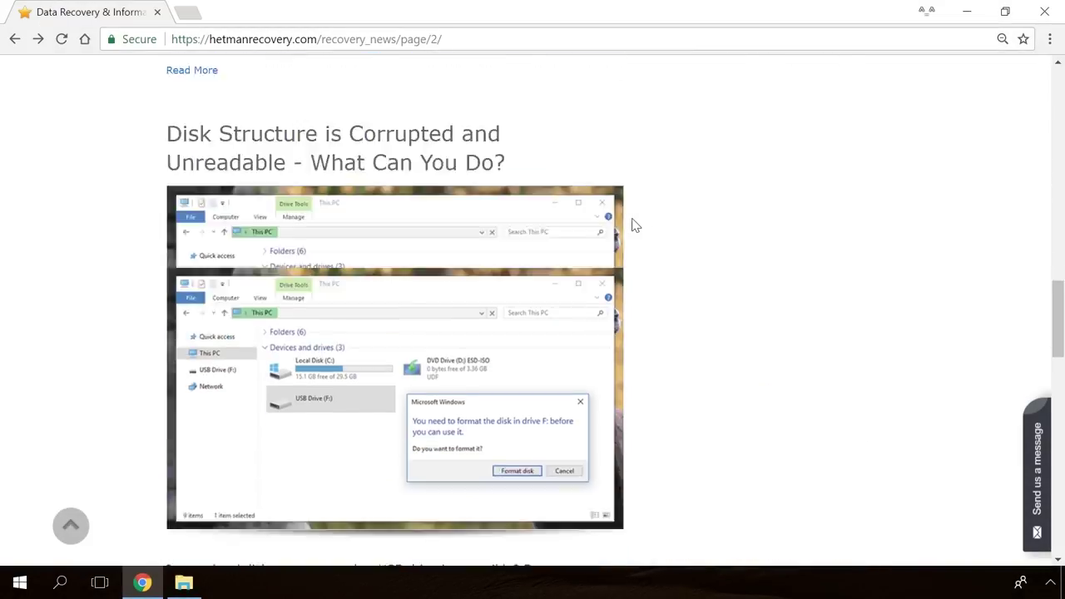
{"action": "scroll", "coordinate": [632, 224], "scroll_direction": "down", "scroll_amount": 18}
{"action": "scroll", "coordinate": [632, 224], "scroll_direction": "up", "scroll_amount": 14}
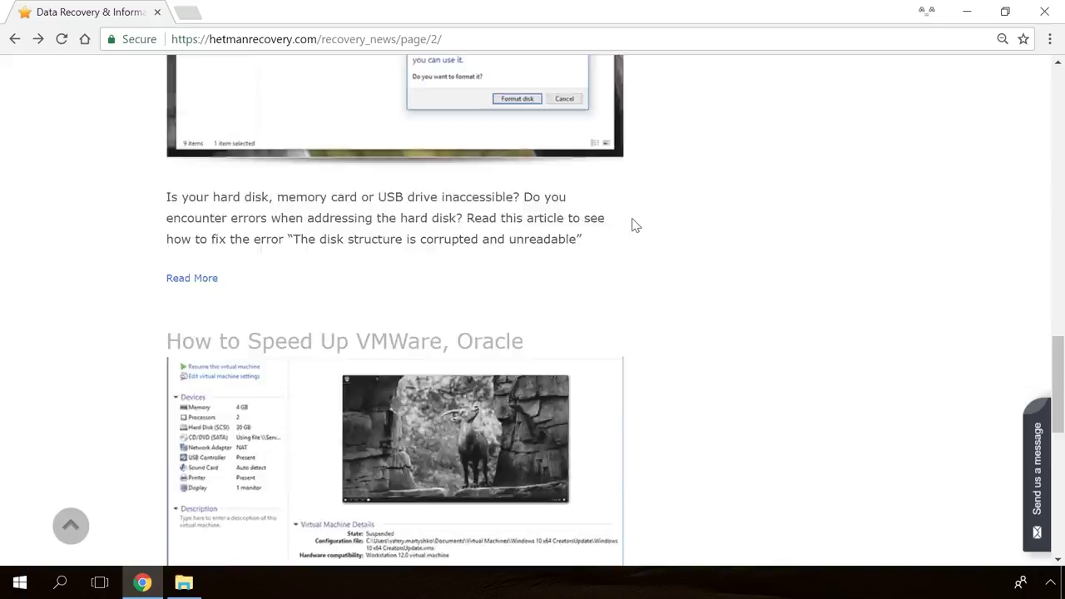
{"action": "scroll", "coordinate": [633, 224], "scroll_direction": "up", "scroll_amount": 11}
{"action": "left_click", "coordinate": [404, 301]}
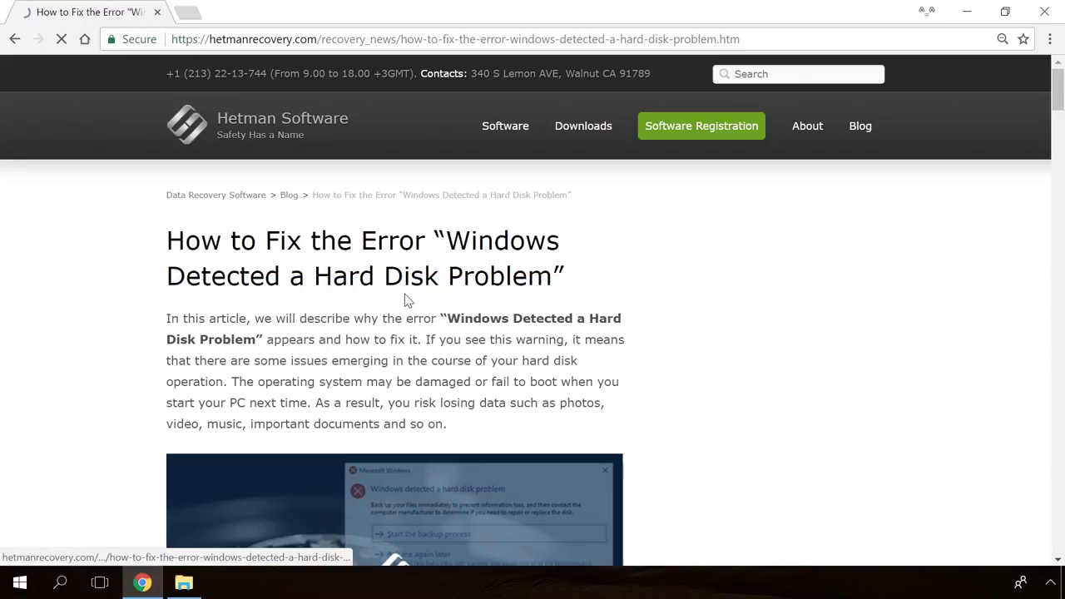
Open the article's Send us a message form and type Hello.
{"action": "scroll", "coordinate": [636, 358], "scroll_direction": "down", "scroll_amount": 10}
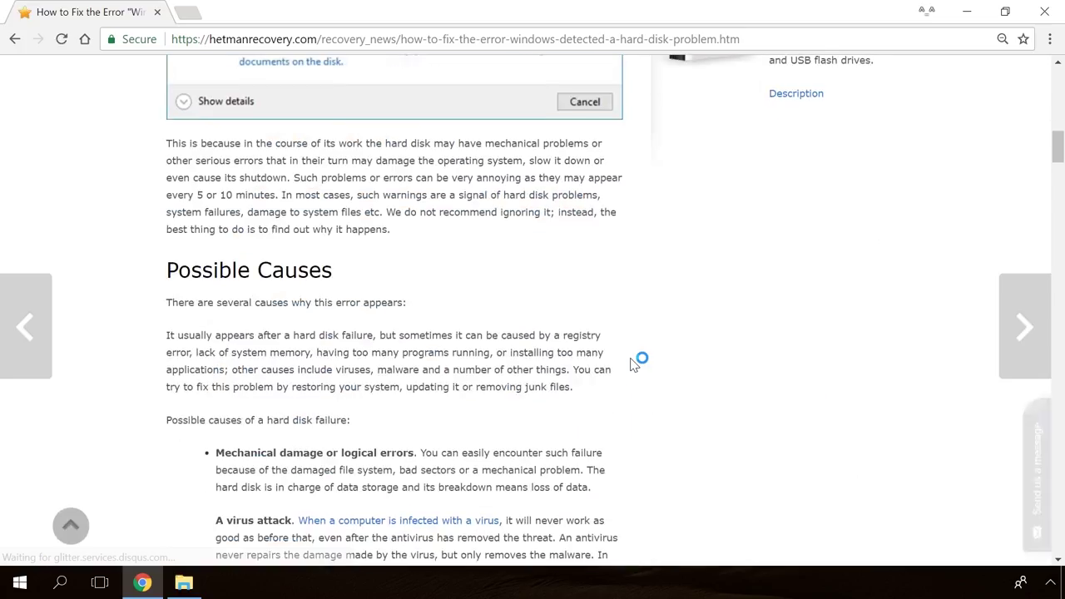
{"action": "scroll", "coordinate": [634, 363], "scroll_direction": "down", "scroll_amount": 20}
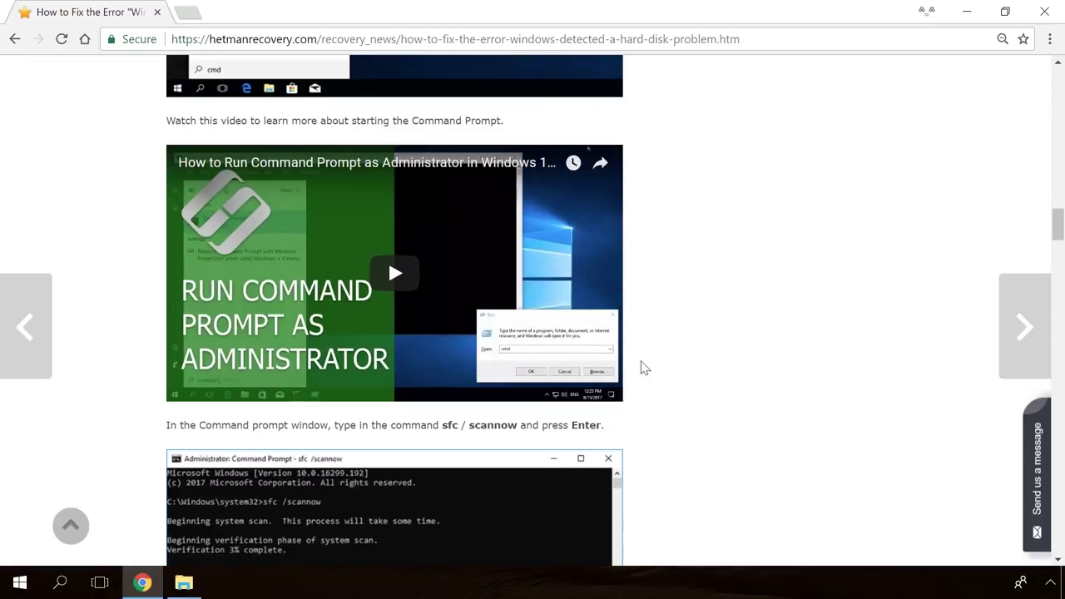
{"action": "left_click", "coordinate": [1042, 449]}
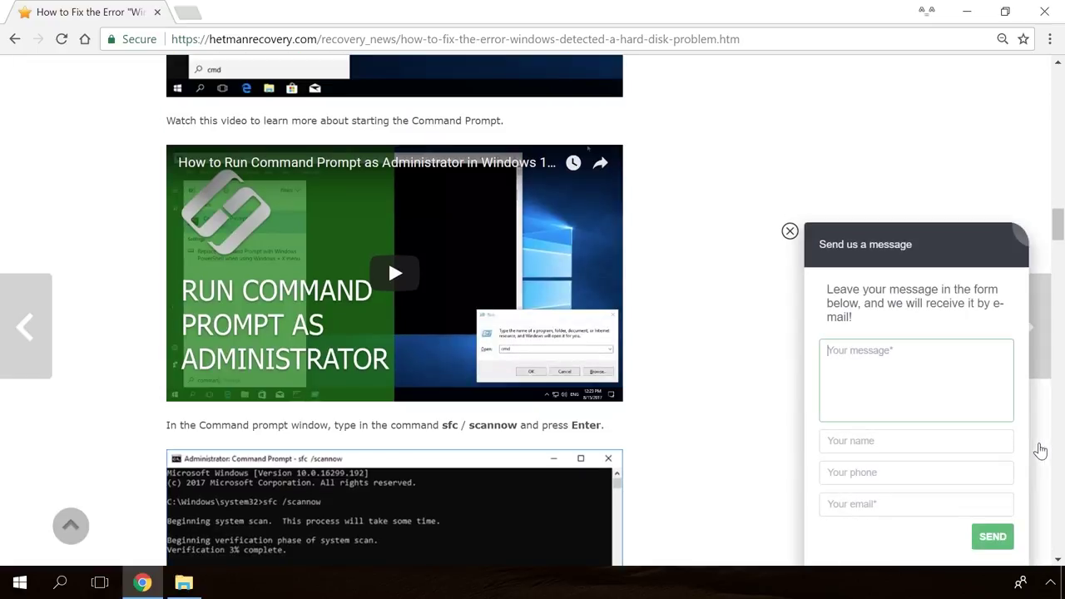
{"action": "type", "text": "Hello"}
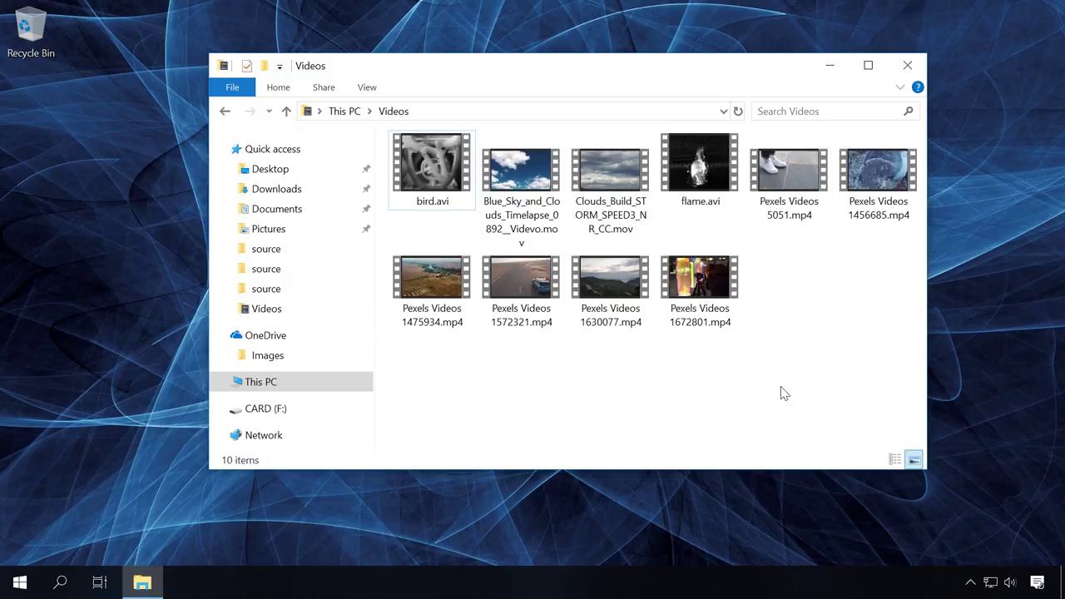
Open Pexels Videos 1475934.mp4 in Photos from its right-click Open with menu.
{"action": "left_click", "coordinate": [441, 285]}
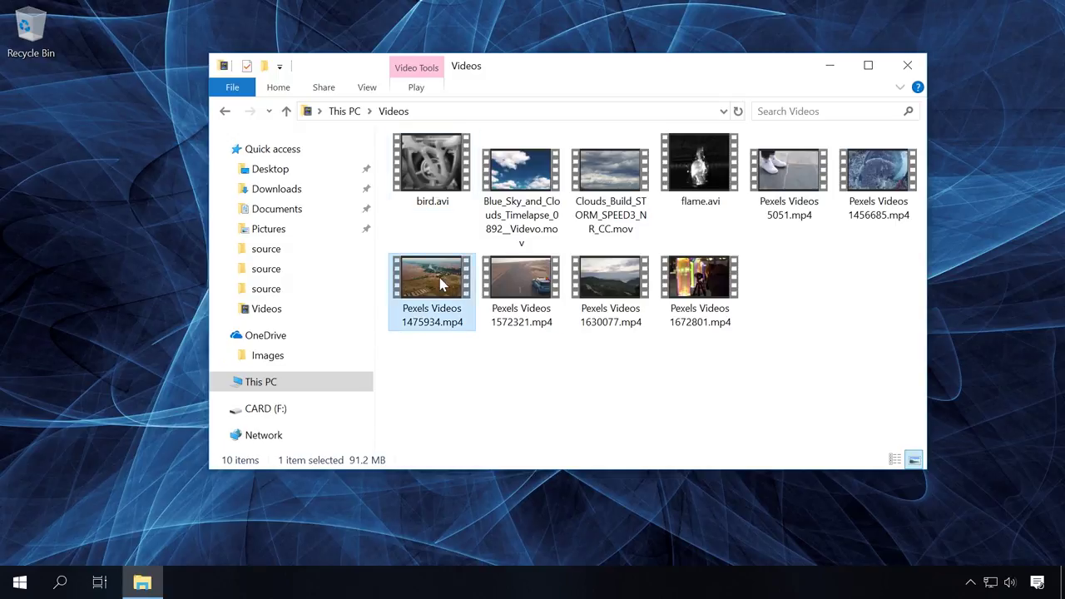
{"action": "right_click", "coordinate": [441, 285]}
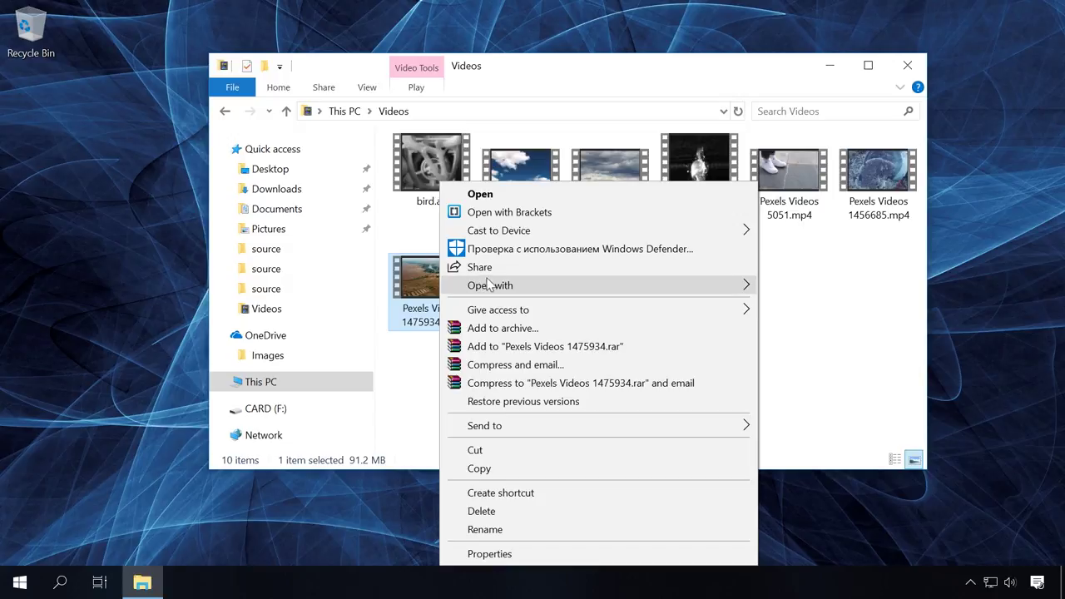
{"action": "mouse_move", "coordinate": [539, 288]}
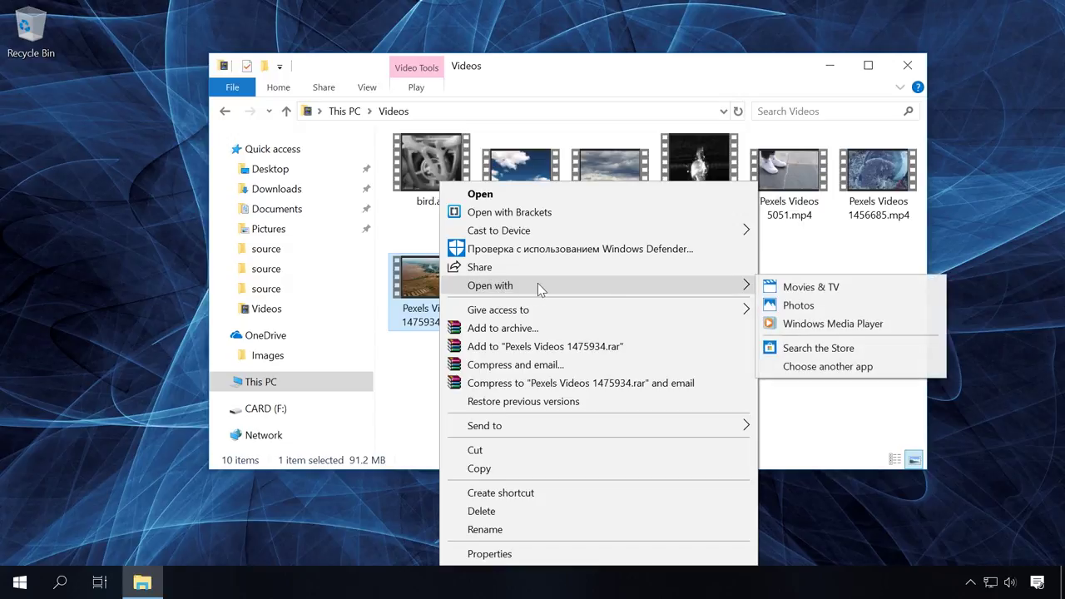
{"action": "left_click", "coordinate": [820, 305]}
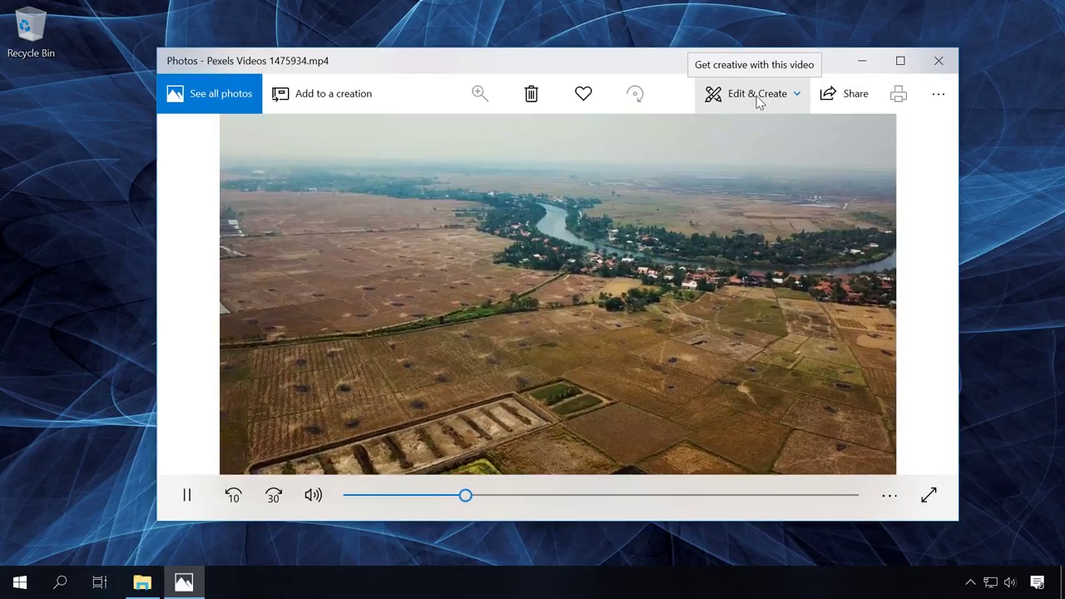
Trim Pexels Videos 1475934.mp4 to 0:08–0:25, preview it, and save a copy.
{"action": "left_click", "coordinate": [757, 95]}
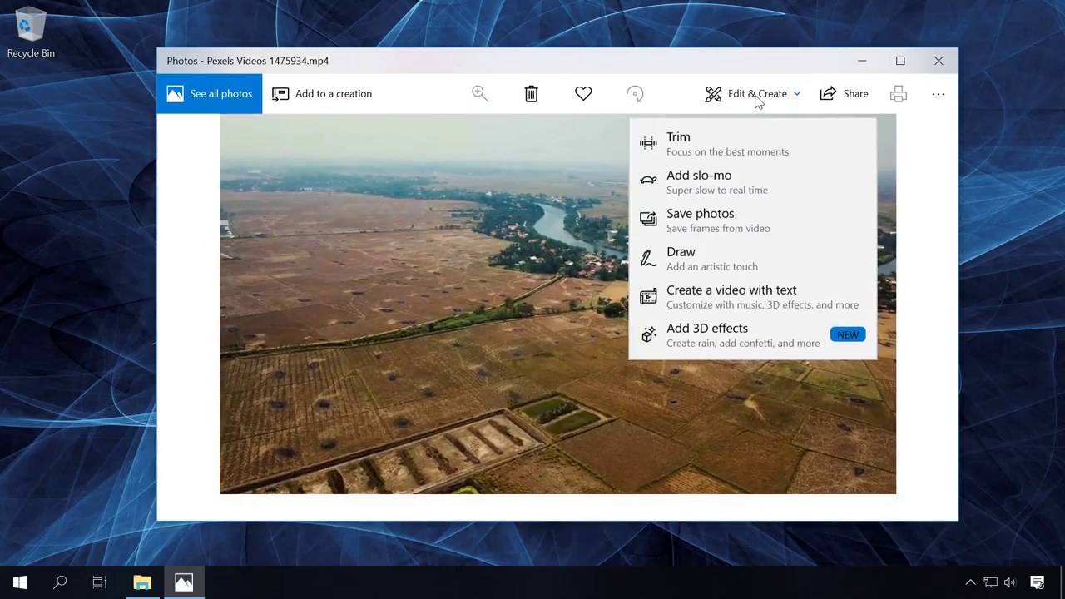
{"action": "left_click", "coordinate": [711, 145]}
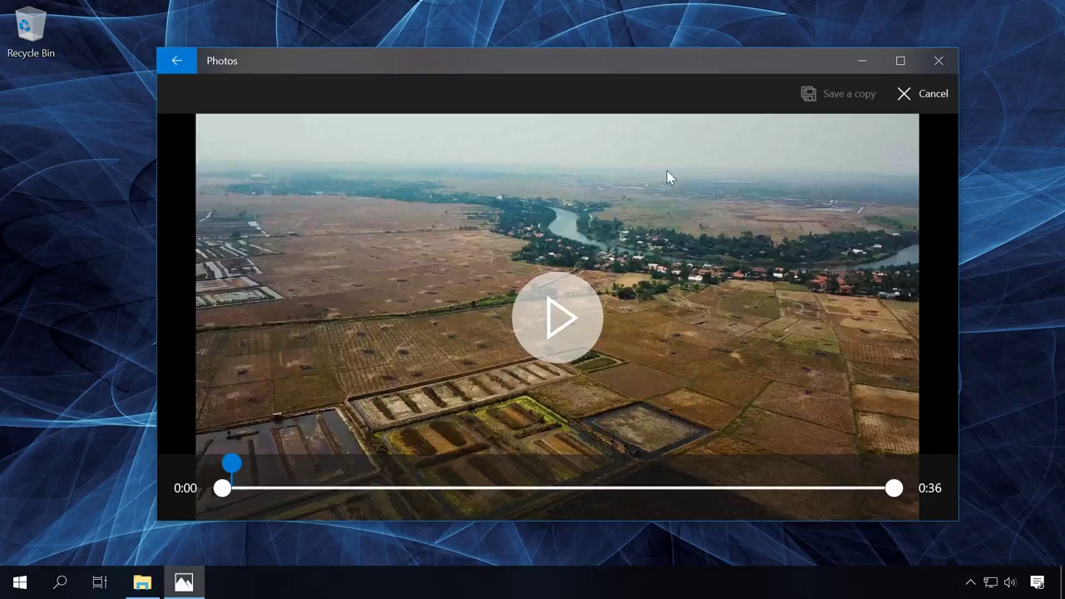
{"action": "left_click_drag", "start_coordinate": [223, 489], "coordinate": [376, 490]}
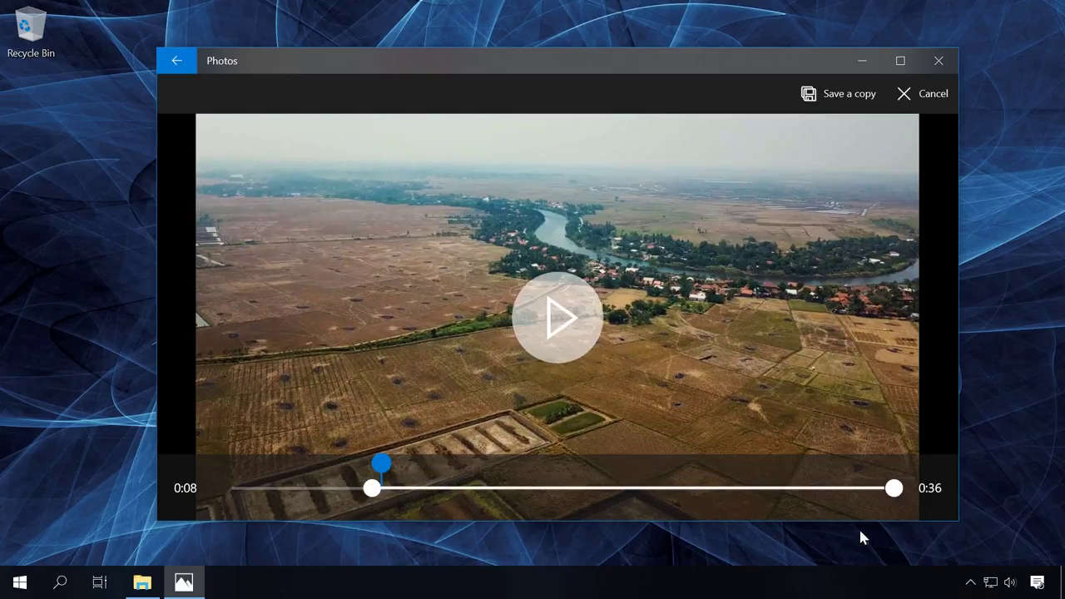
{"action": "left_click_drag", "start_coordinate": [902, 493], "coordinate": [695, 489]}
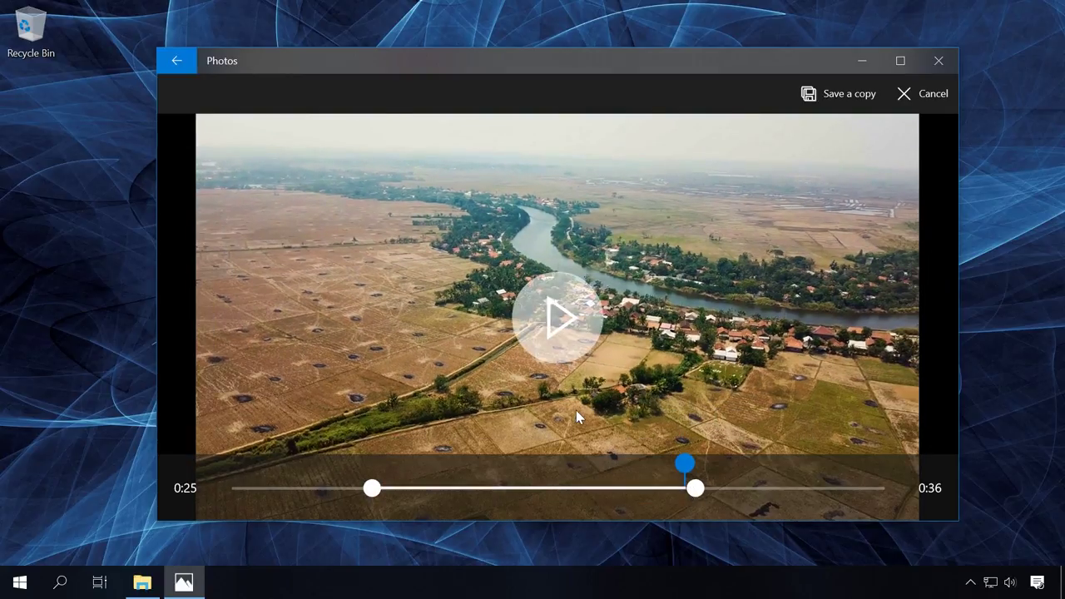
{"action": "left_click", "coordinate": [552, 321]}
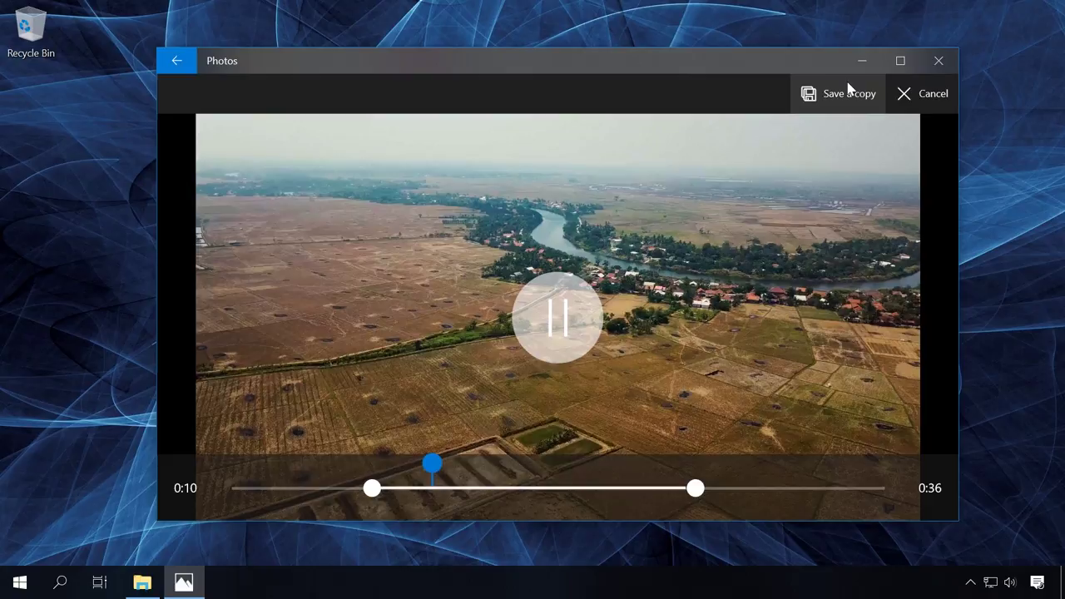
{"action": "left_click", "coordinate": [844, 95]}
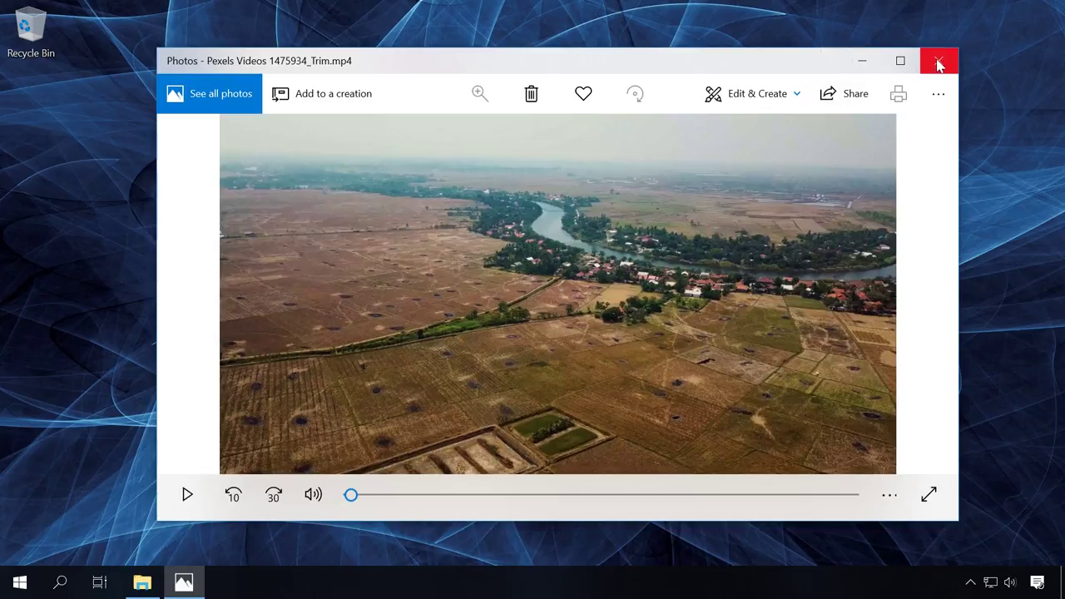
Close Photos, check the 17-second _Trim file, then show Open with for Pexels Videos 1672801.mp4.
{"action": "left_click", "coordinate": [938, 63]}
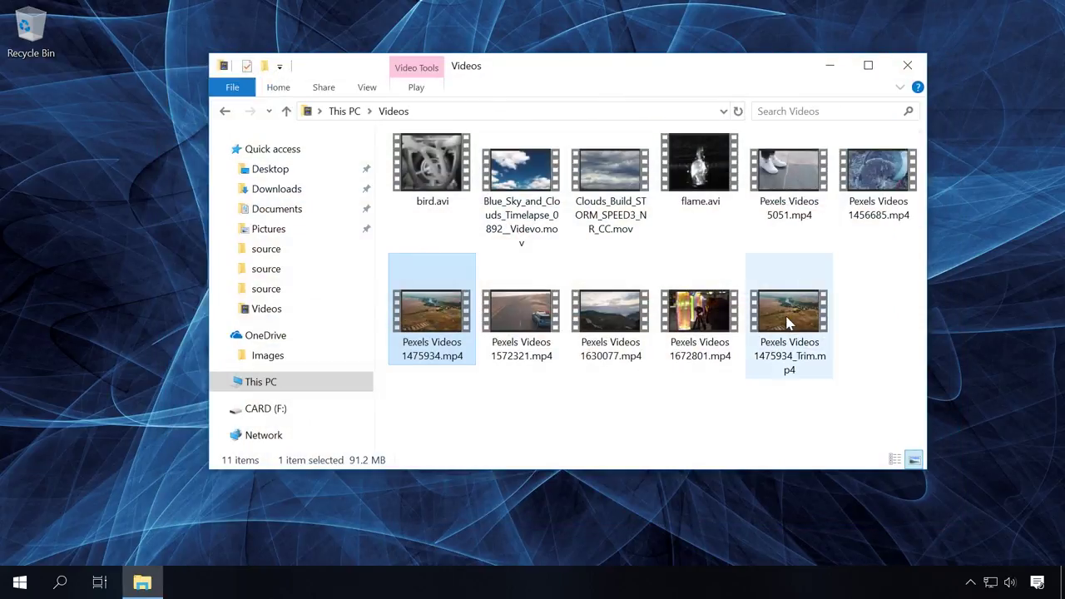
{"action": "left_click", "coordinate": [789, 323]}
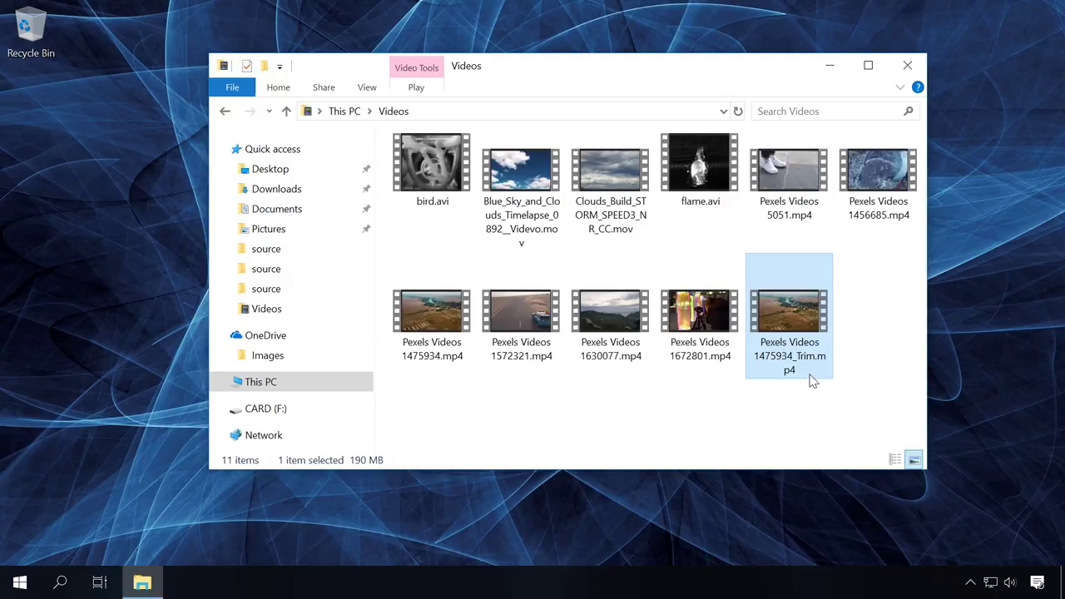
{"action": "mouse_move", "coordinate": [813, 381]}
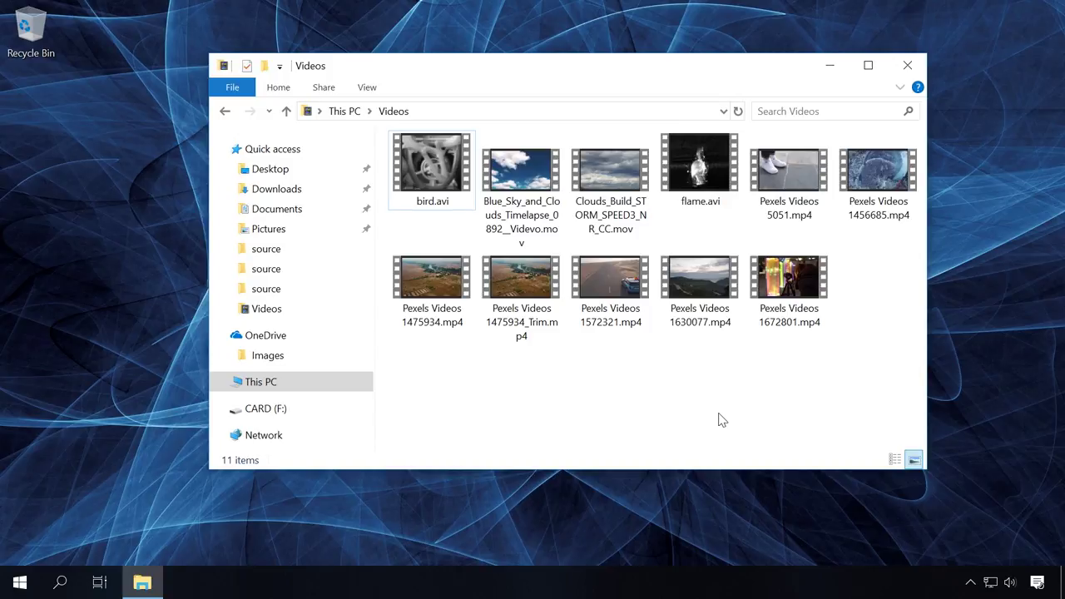
{"action": "right_click", "coordinate": [780, 288]}
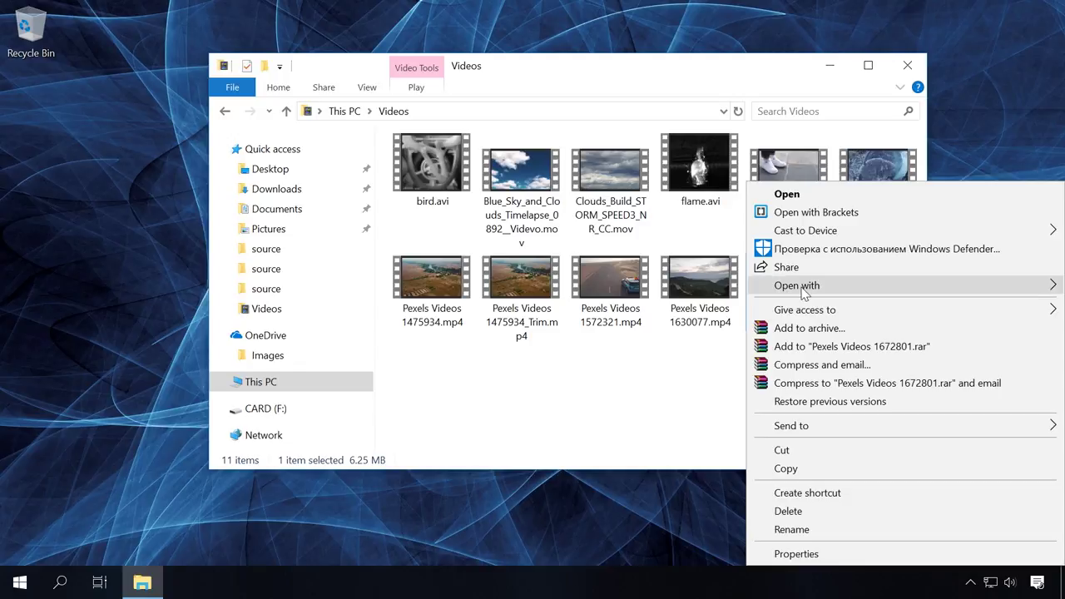
{"action": "mouse_move", "coordinate": [782, 288]}
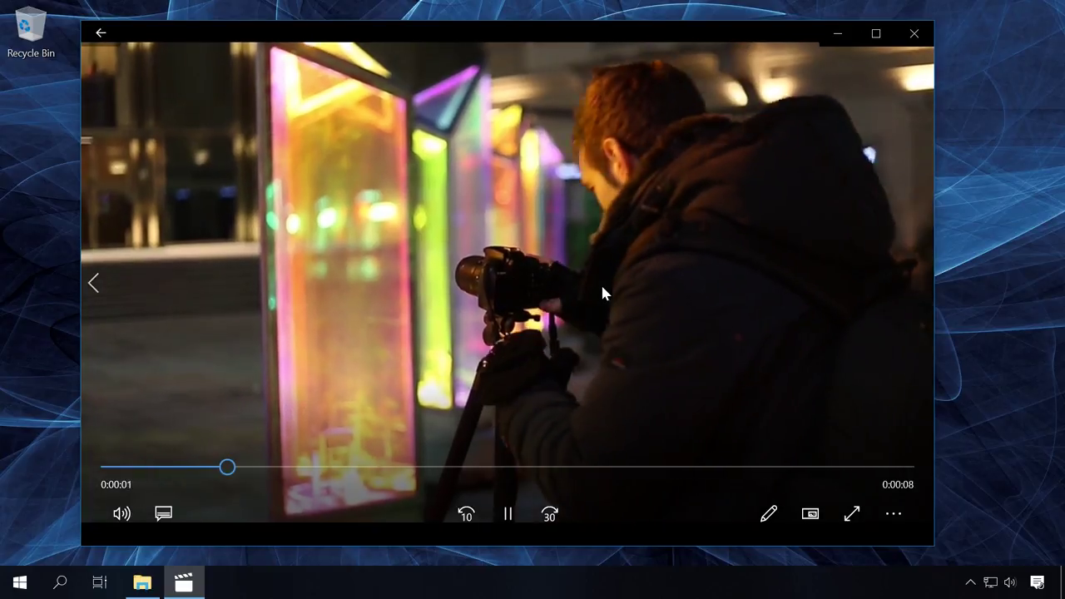
Send the playing Pexels Videos 1672801.mp4 from Movies & TV to Trim via the Edit menu.
{"action": "left_click", "coordinate": [768, 509]}
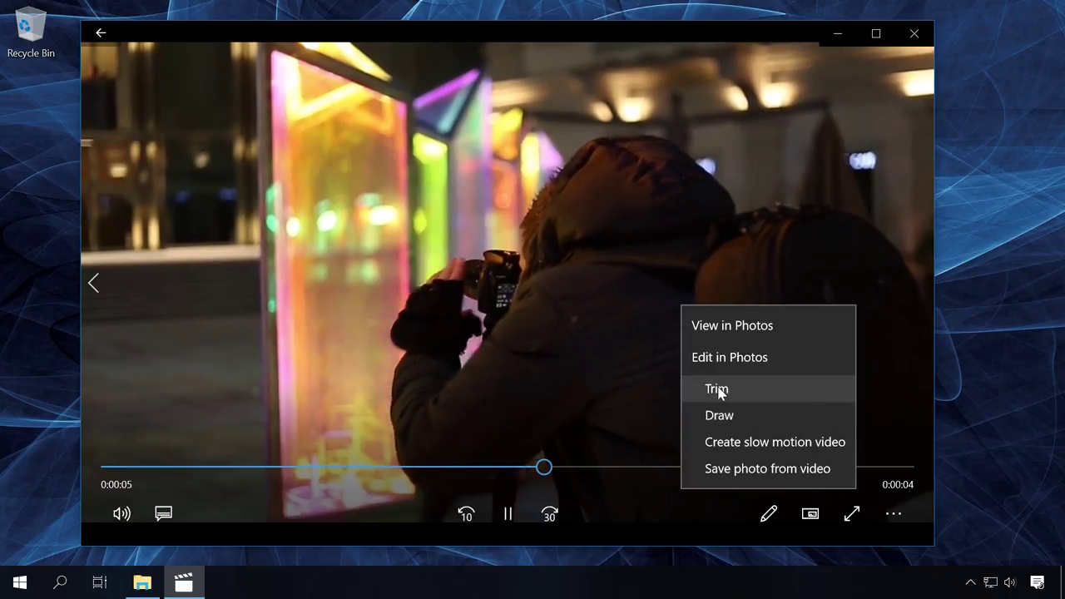
{"action": "left_click", "coordinate": [717, 389]}
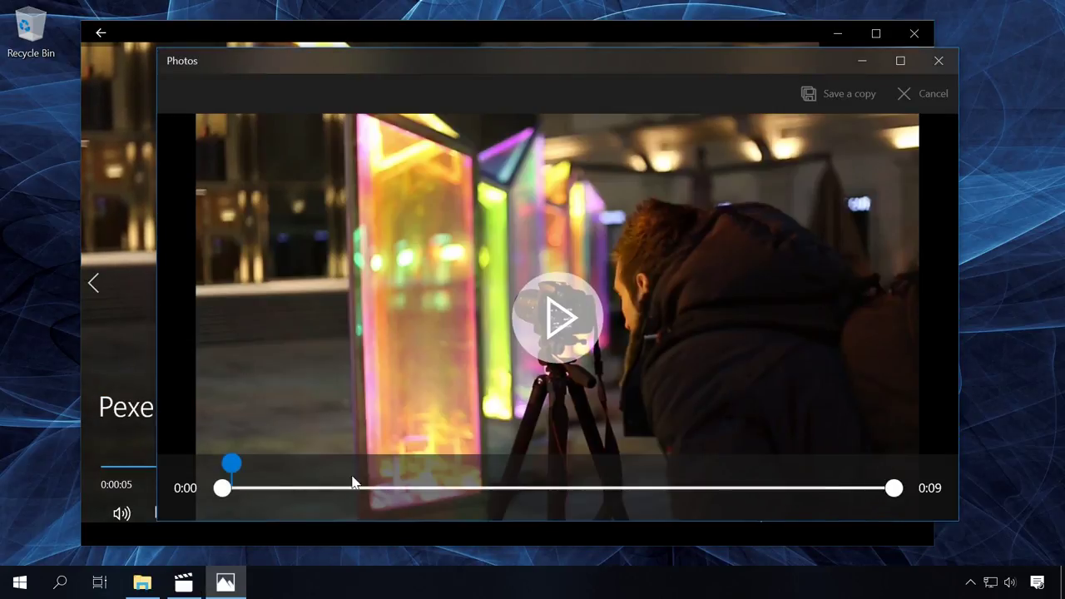
Set Pexels Videos 1672801.mp4's trim range from about 0:01 to about 0:06.
{"action": "left_click", "coordinate": [280, 491]}
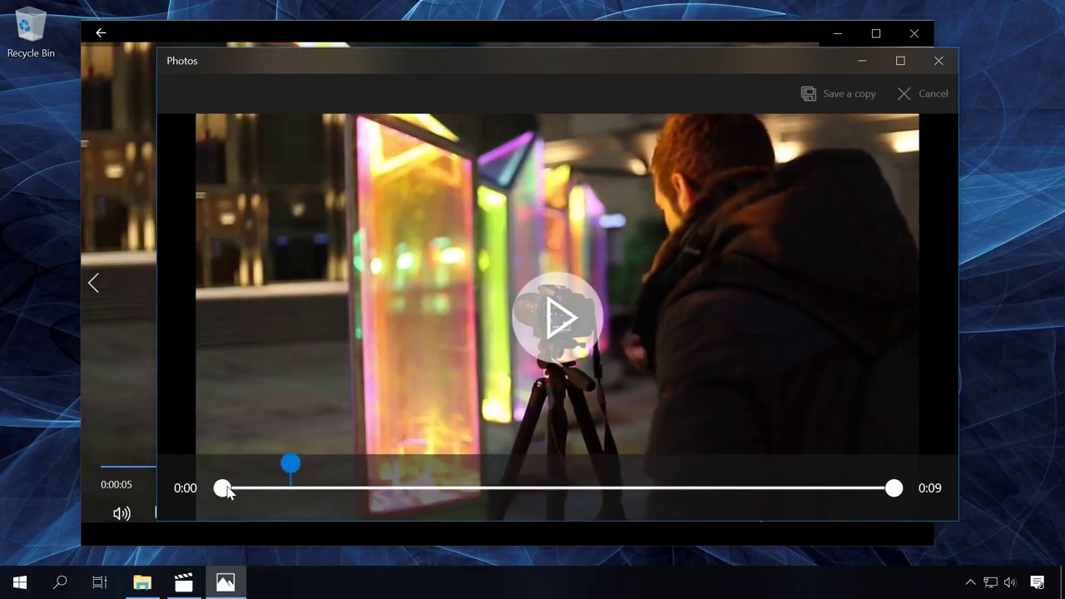
{"action": "left_click_drag", "start_coordinate": [221, 490], "coordinate": [339, 499]}
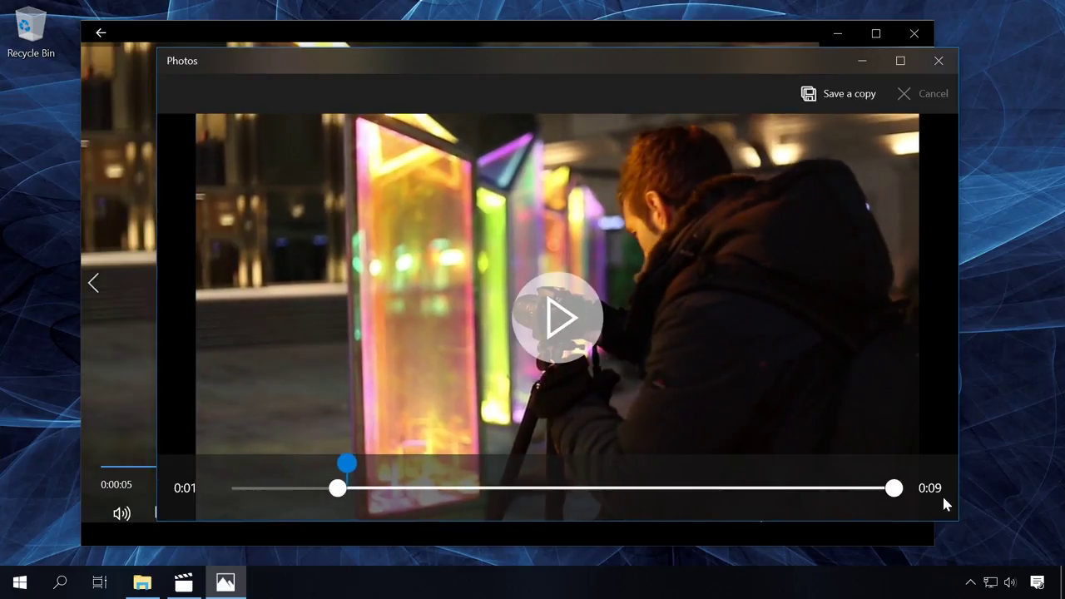
{"action": "left_click_drag", "start_coordinate": [894, 489], "coordinate": [681, 489]}
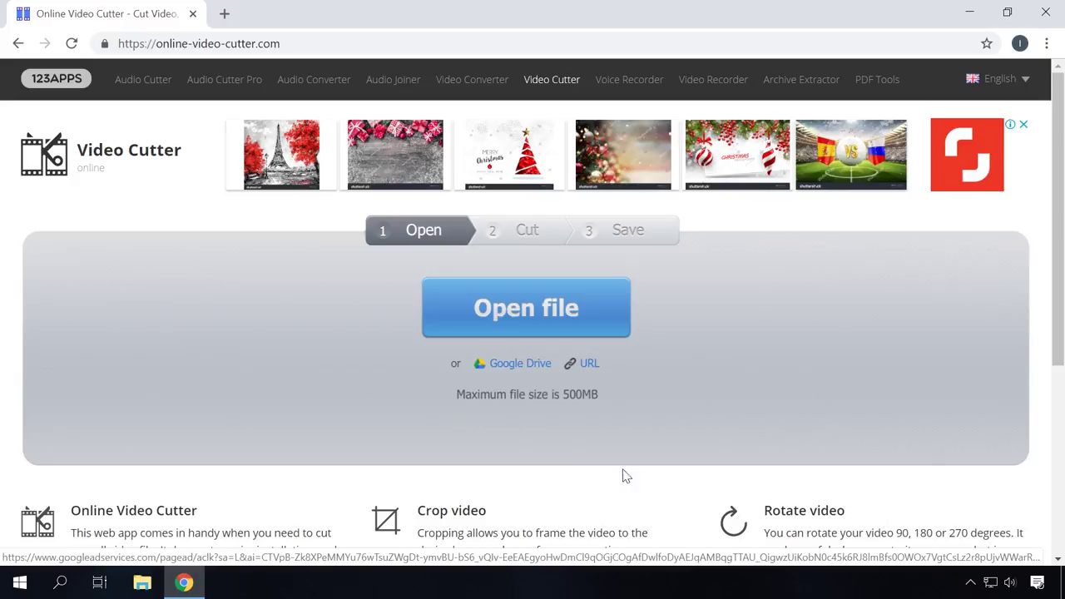
Try Google Drive, dismiss the Google sign-in windows, then switch to opening a video by URL.
{"action": "left_click", "coordinate": [523, 365]}
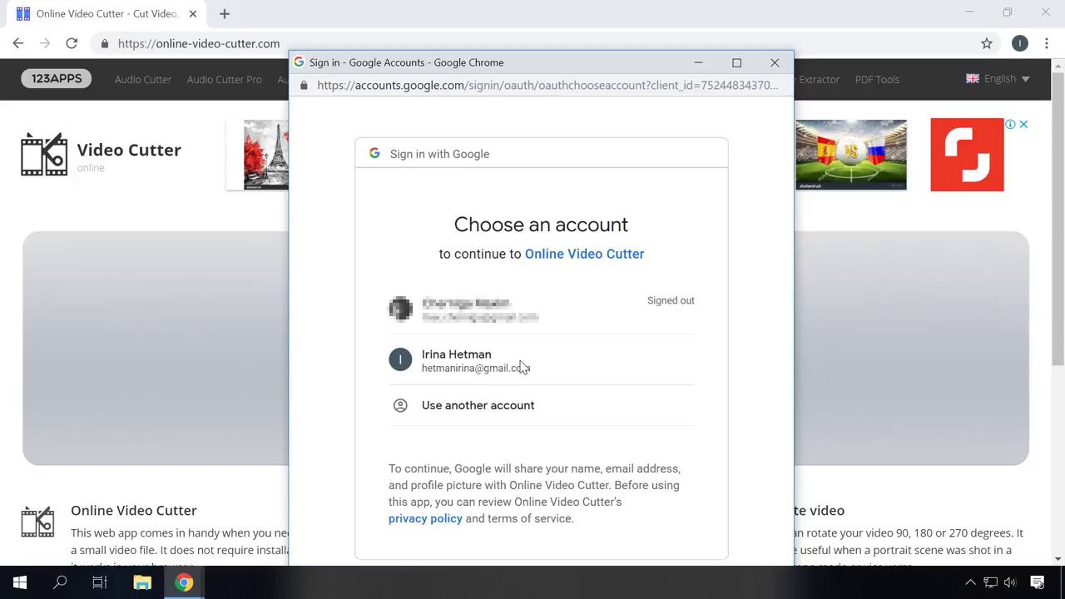
{"action": "left_click", "coordinate": [774, 63]}
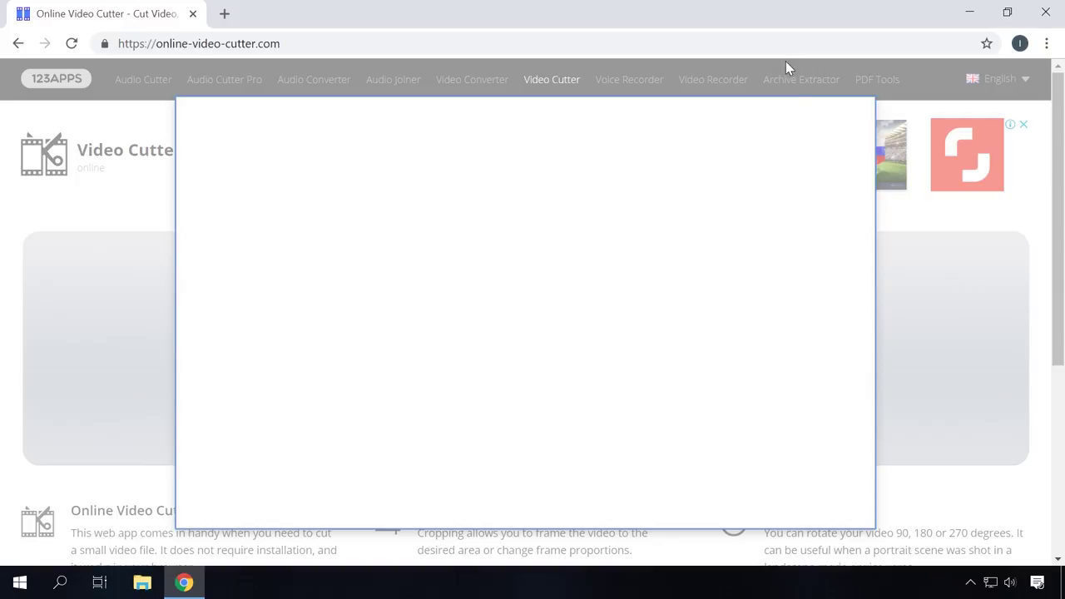
{"action": "left_click", "coordinate": [860, 112]}
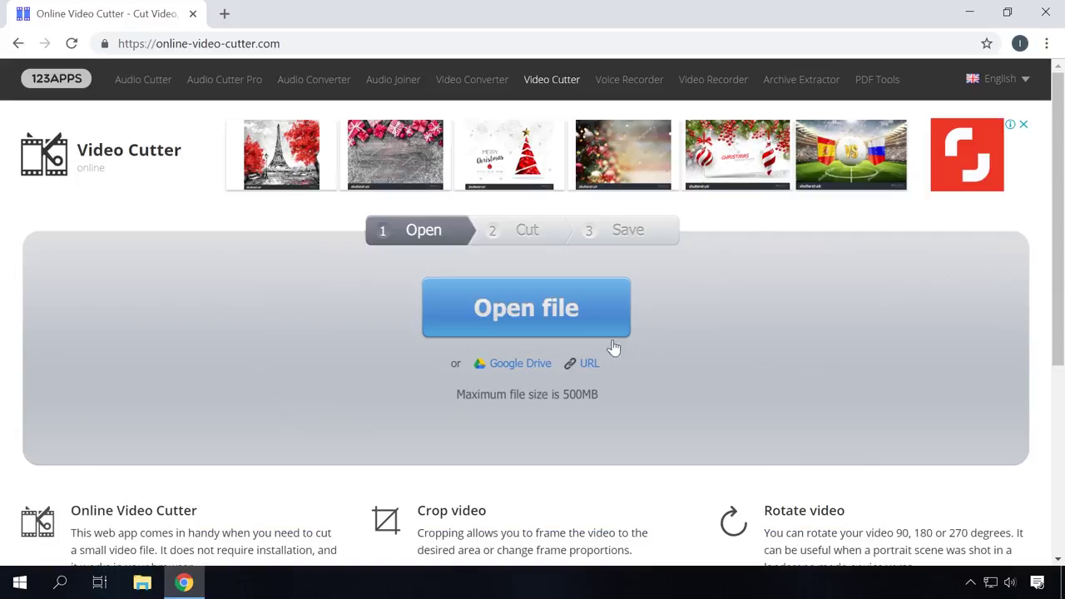
{"action": "left_click", "coordinate": [585, 367]}
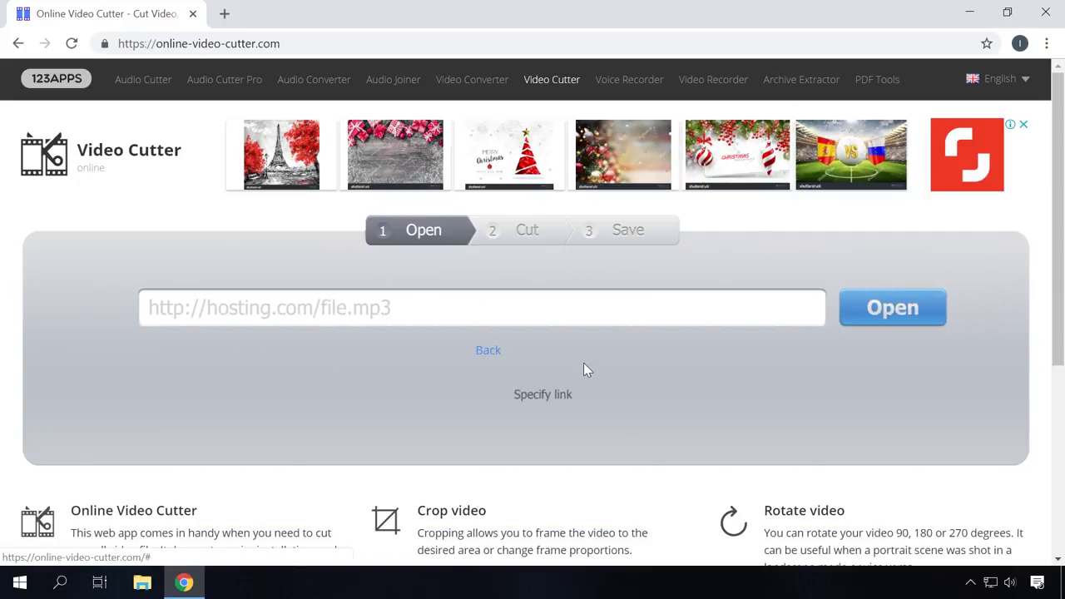
Go back and upload the local file Pexels Videos 1572321.mp4 from the Videos folder.
{"action": "left_click", "coordinate": [489, 351]}
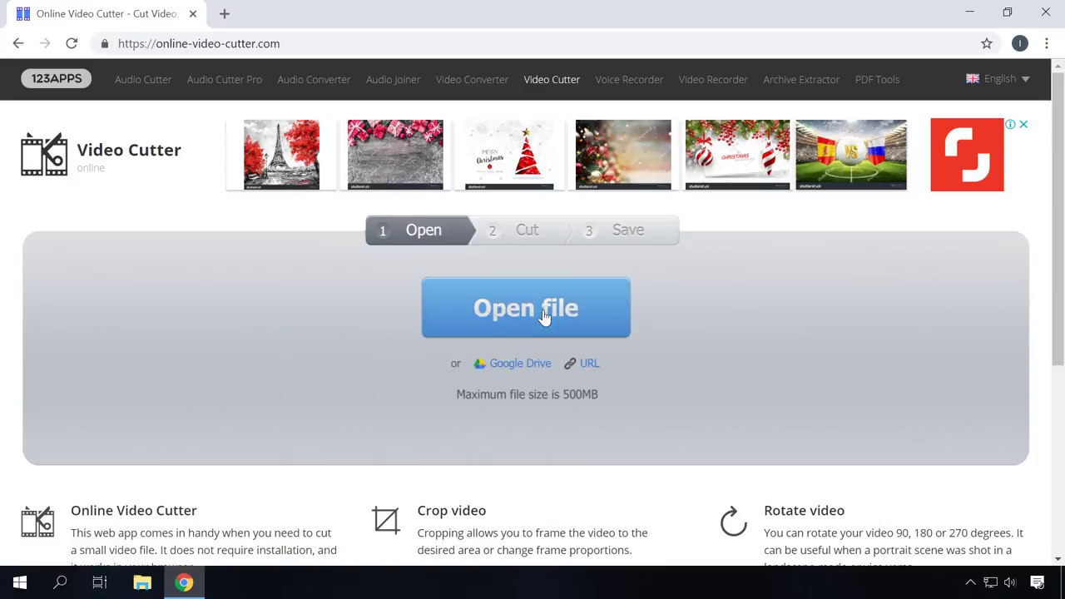
{"action": "left_click", "coordinate": [545, 309]}
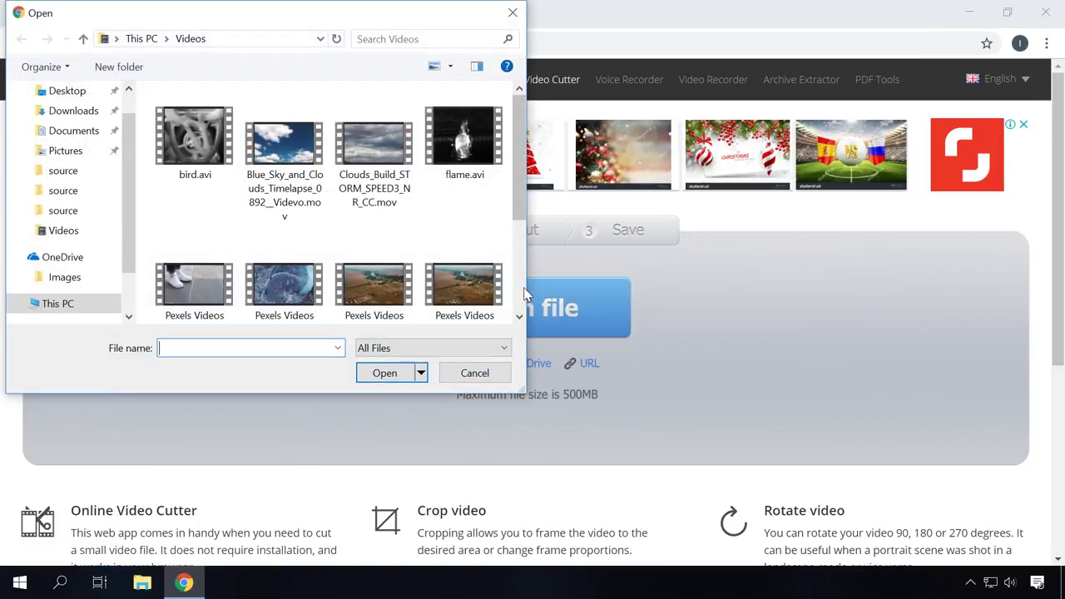
{"action": "left_click_drag", "start_coordinate": [525, 288], "coordinate": [687, 278]}
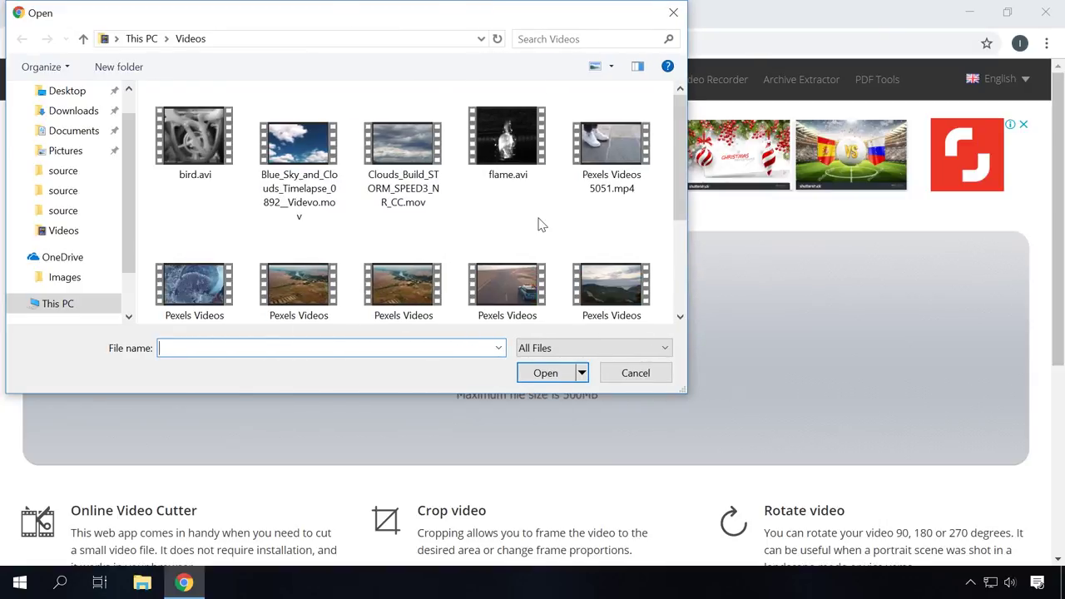
{"action": "scroll", "coordinate": [539, 225], "scroll_direction": "down", "scroll_amount": 2}
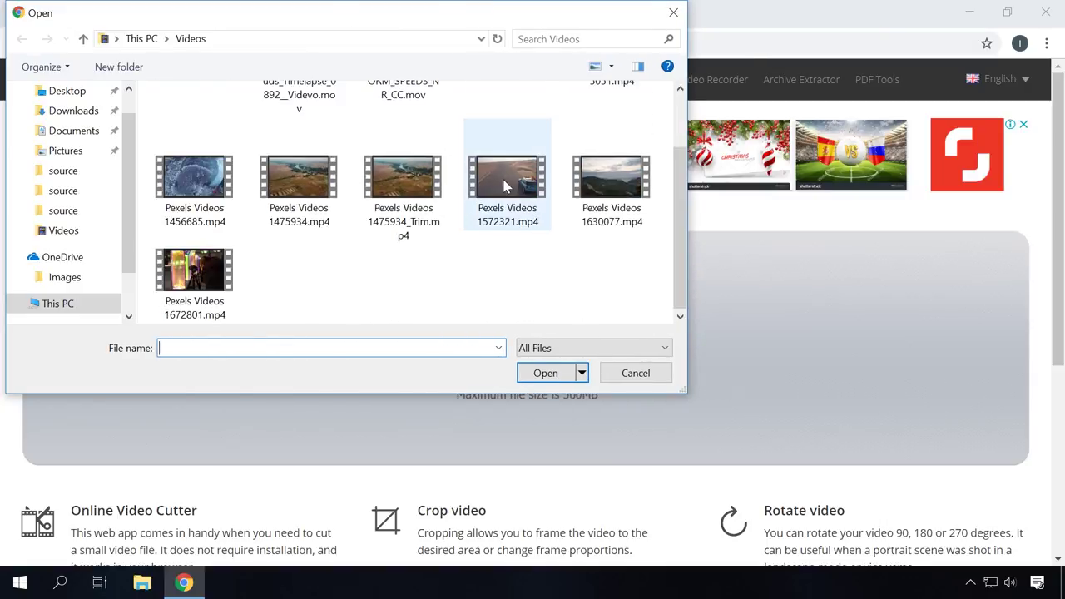
{"action": "left_click", "coordinate": [511, 209]}
{"action": "left_click", "coordinate": [544, 373]}
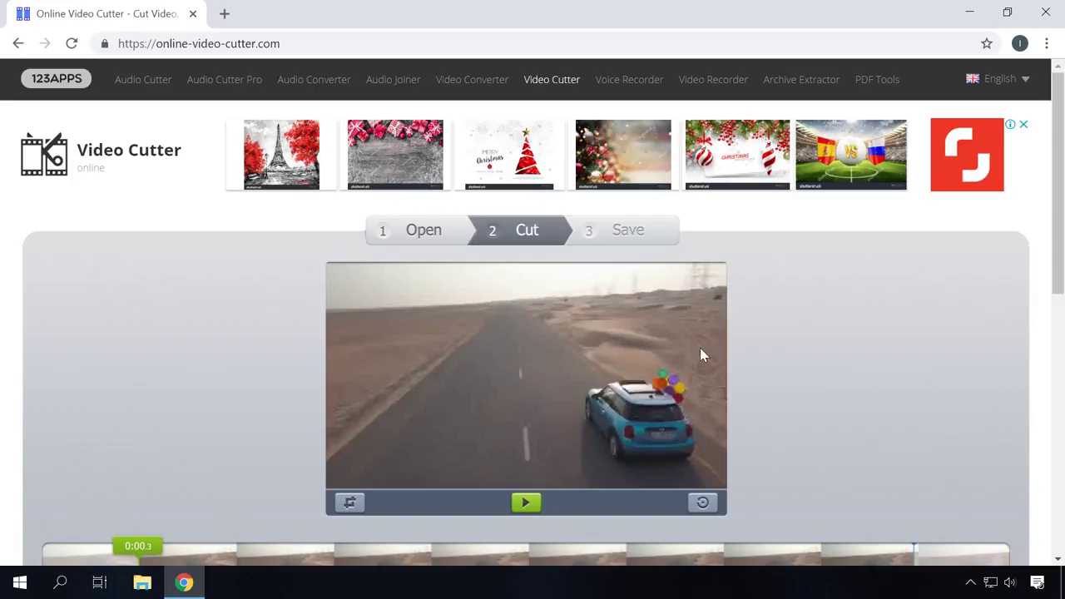
Trim the clip to 0:01.8–0:02.9 and preview the selection.
{"action": "left_click_drag", "start_coordinate": [1053, 249], "coordinate": [1062, 306]}
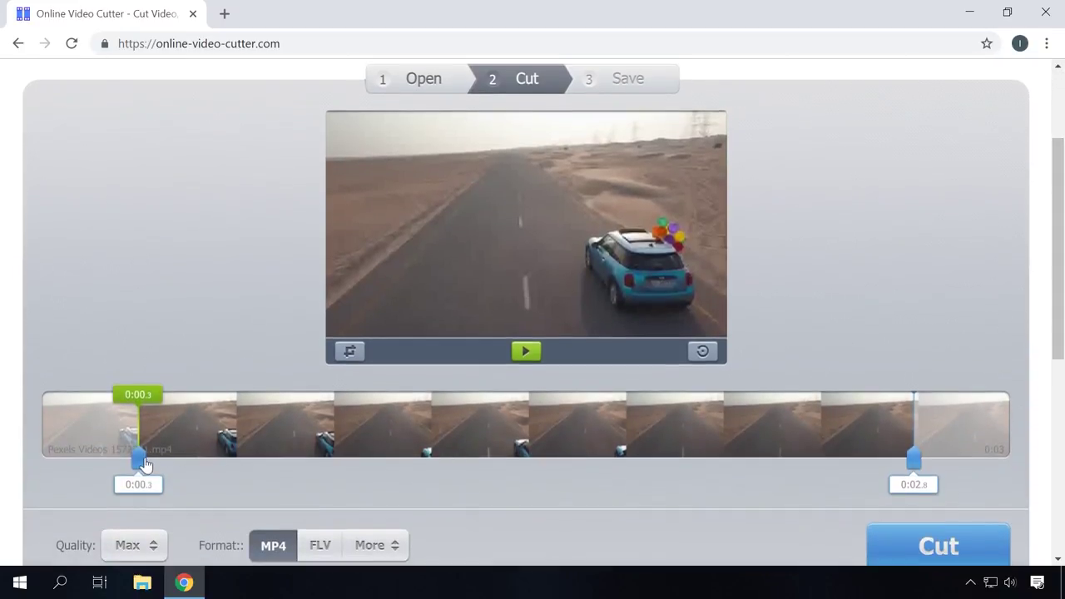
{"action": "left_click_drag", "start_coordinate": [140, 460], "coordinate": [618, 470]}
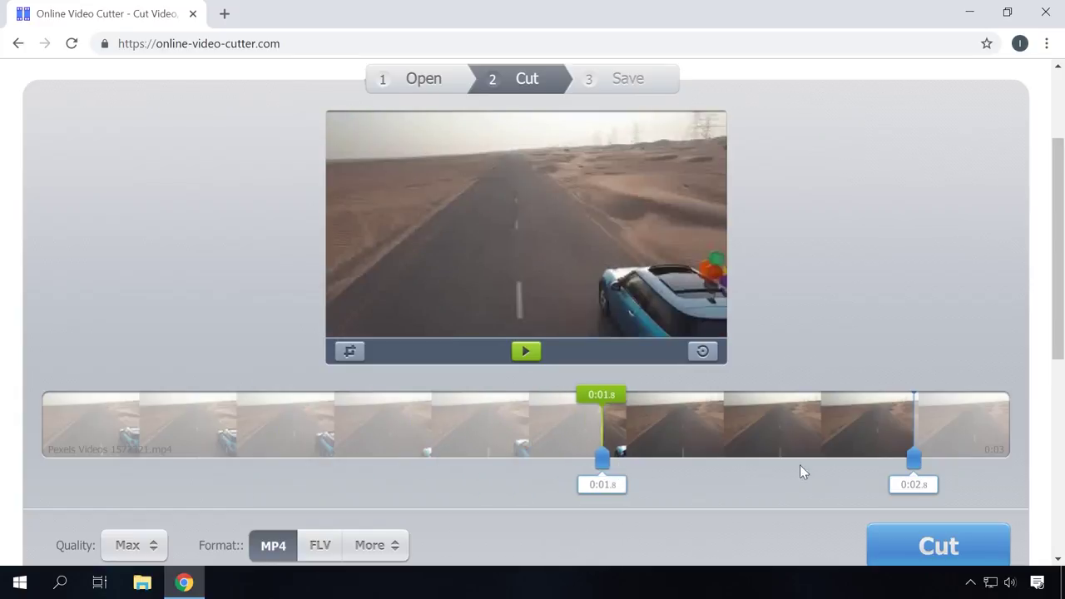
{"action": "left_click_drag", "start_coordinate": [913, 460], "coordinate": [958, 462]}
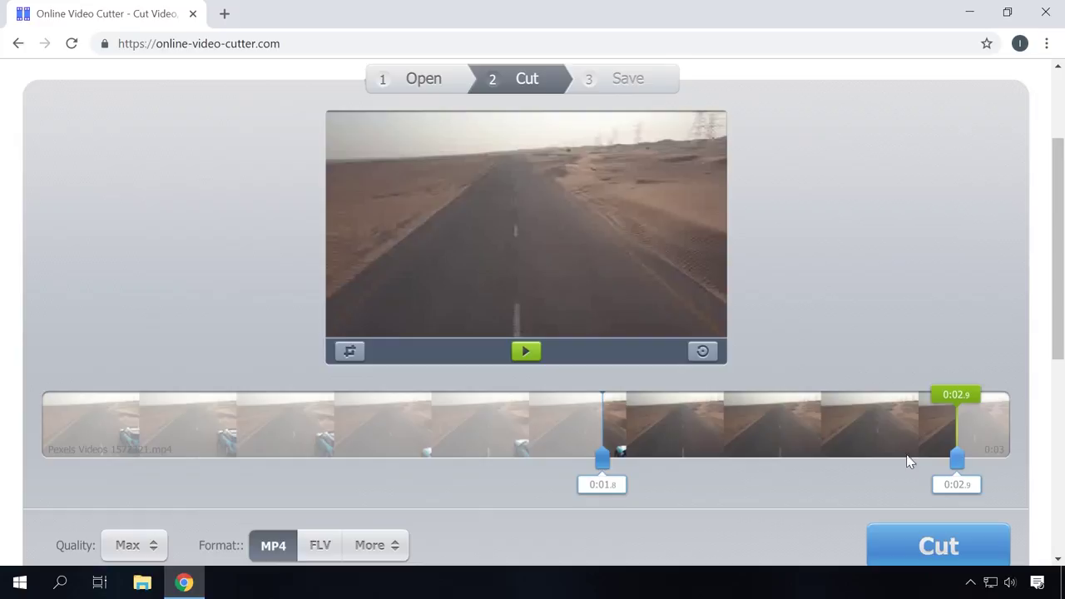
{"action": "left_click", "coordinate": [524, 353]}
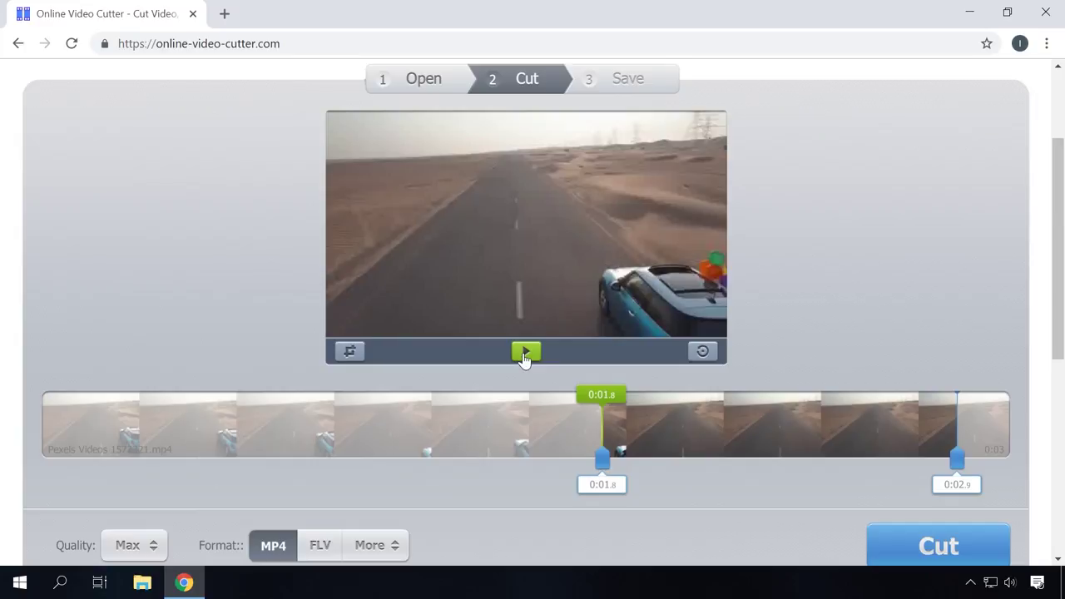
Set the output quality to 1080p and the format to AVI.
{"action": "left_click_drag", "start_coordinate": [1057, 325], "coordinate": [1018, 364]}
{"action": "left_click", "coordinate": [148, 448]}
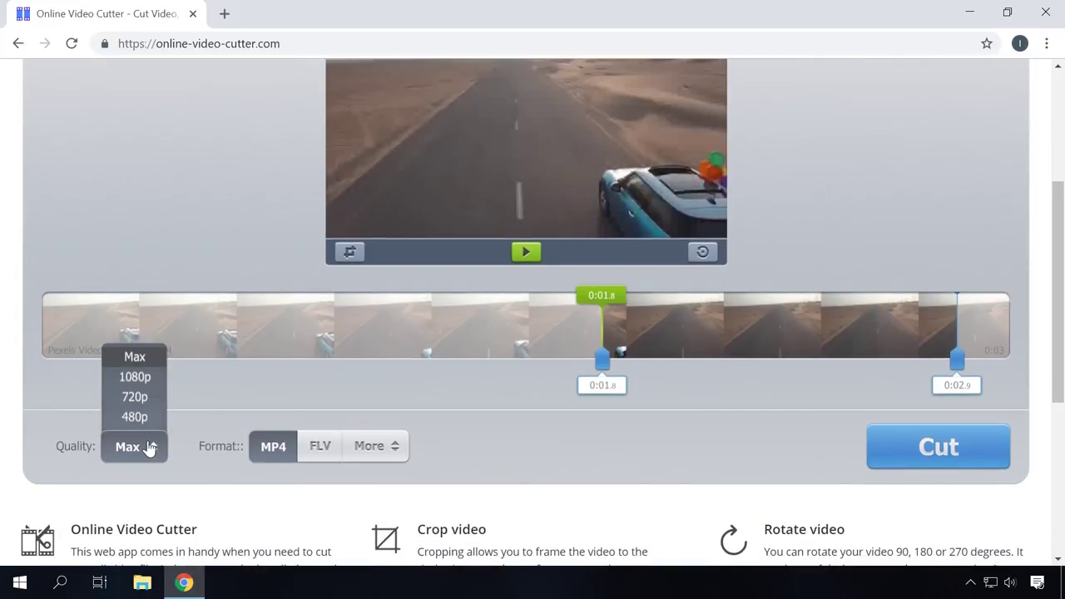
{"action": "left_click", "coordinate": [140, 337]}
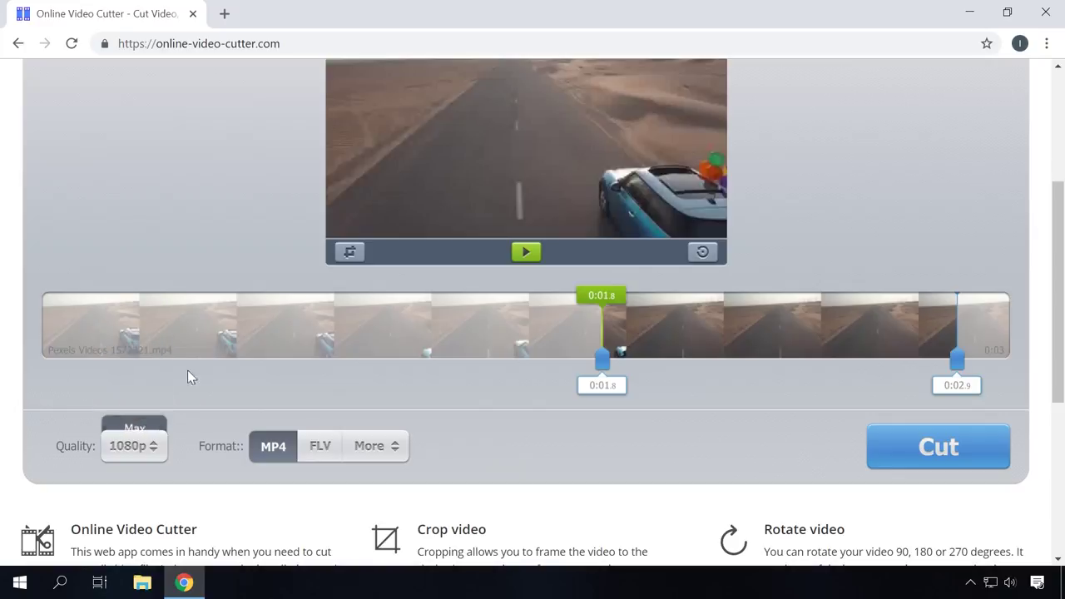
{"action": "left_click", "coordinate": [388, 454]}
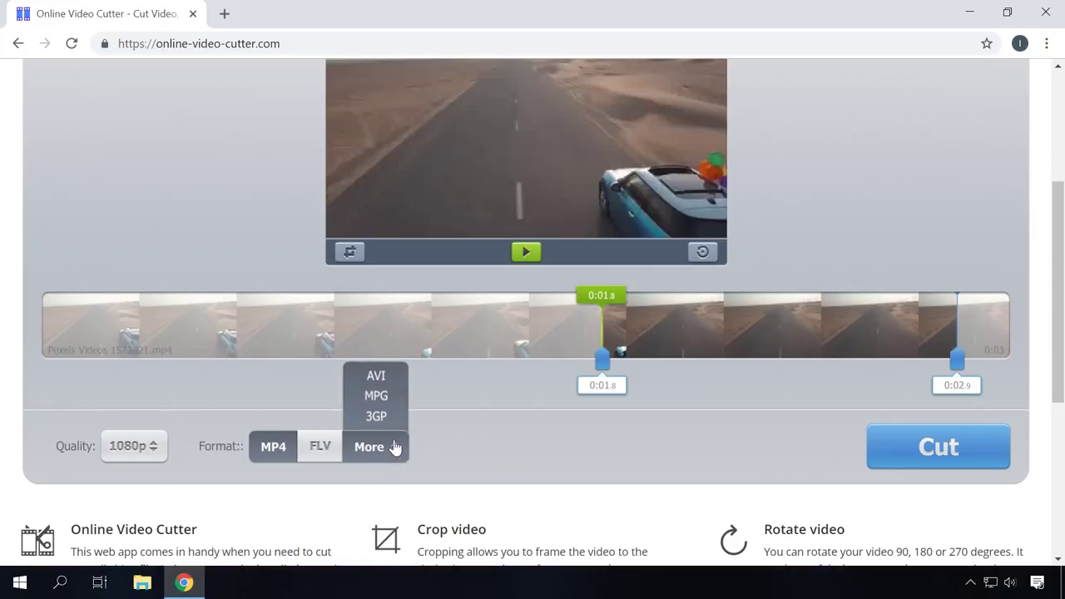
{"action": "left_click", "coordinate": [384, 380]}
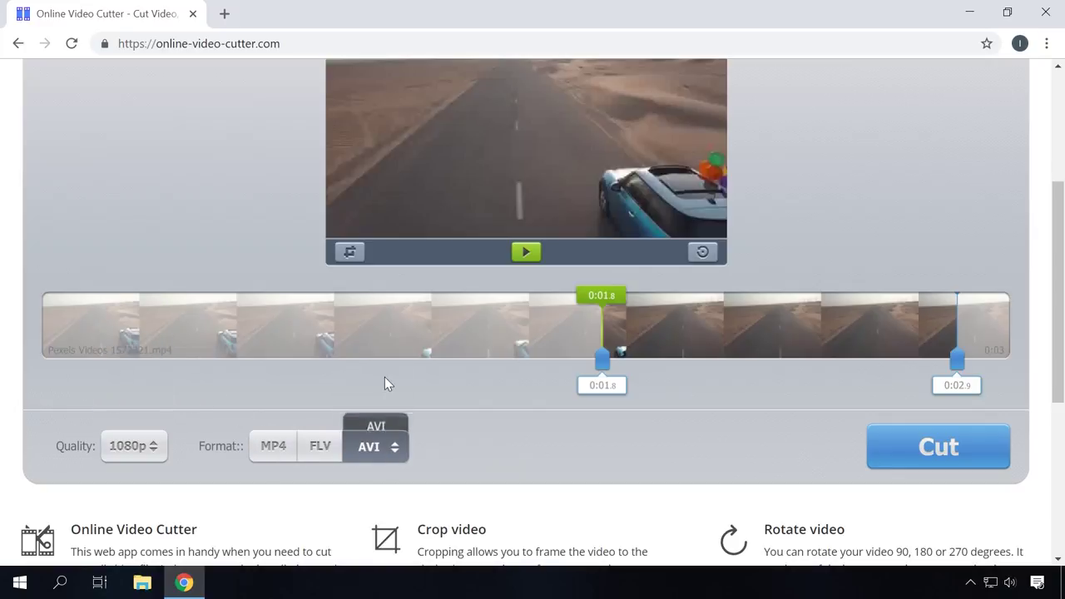
Cut the clip with the chosen settings and download the resulting file.
{"action": "left_click", "coordinate": [940, 449]}
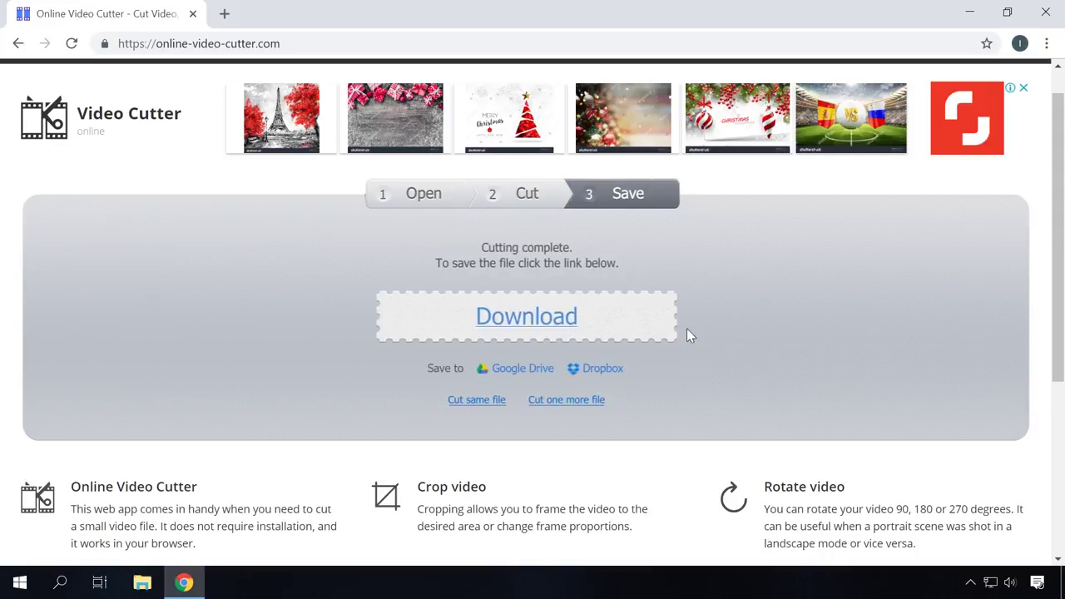
{"action": "left_click", "coordinate": [536, 318]}
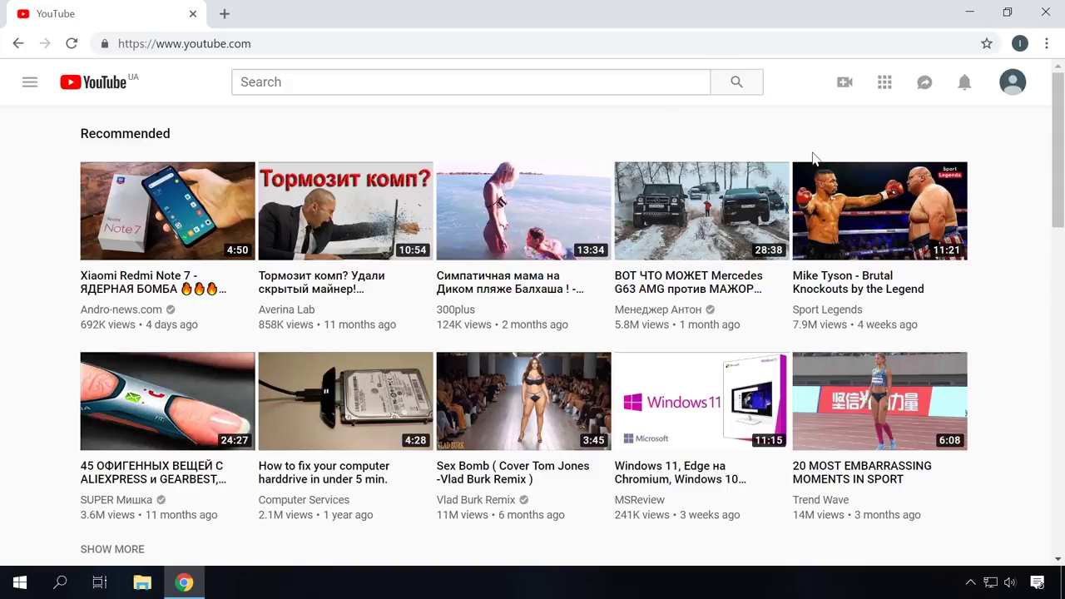
{"action": "left_click", "coordinate": [1012, 87]}
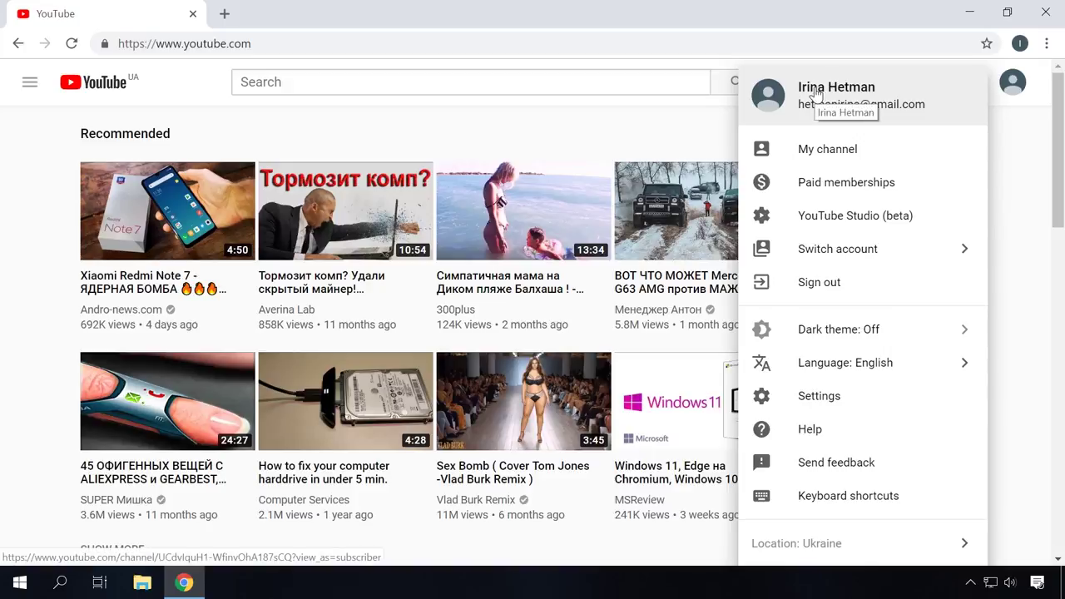
{"action": "left_click", "coordinate": [677, 126]}
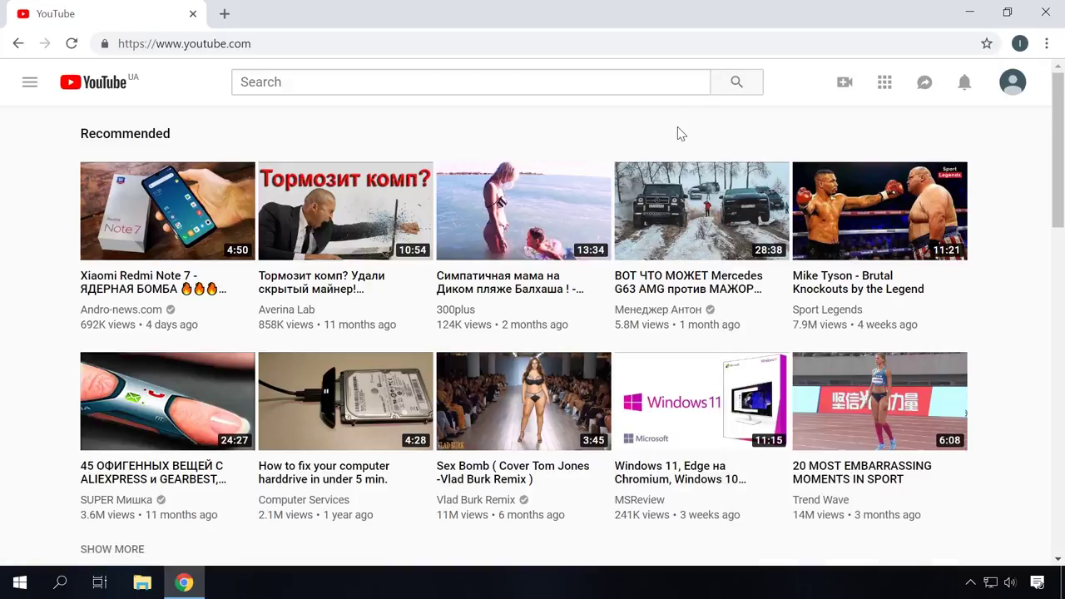
Upload Pexels Videos 1475934.mp4 to YouTube through the Create menu's upload page.
{"action": "left_click", "coordinate": [845, 84]}
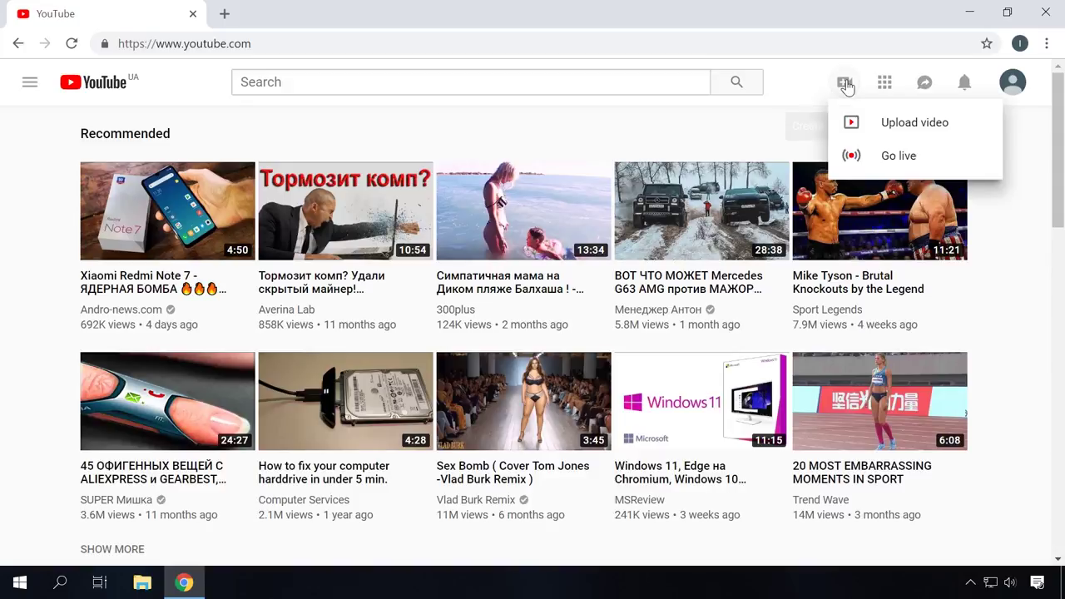
{"action": "left_click", "coordinate": [895, 125]}
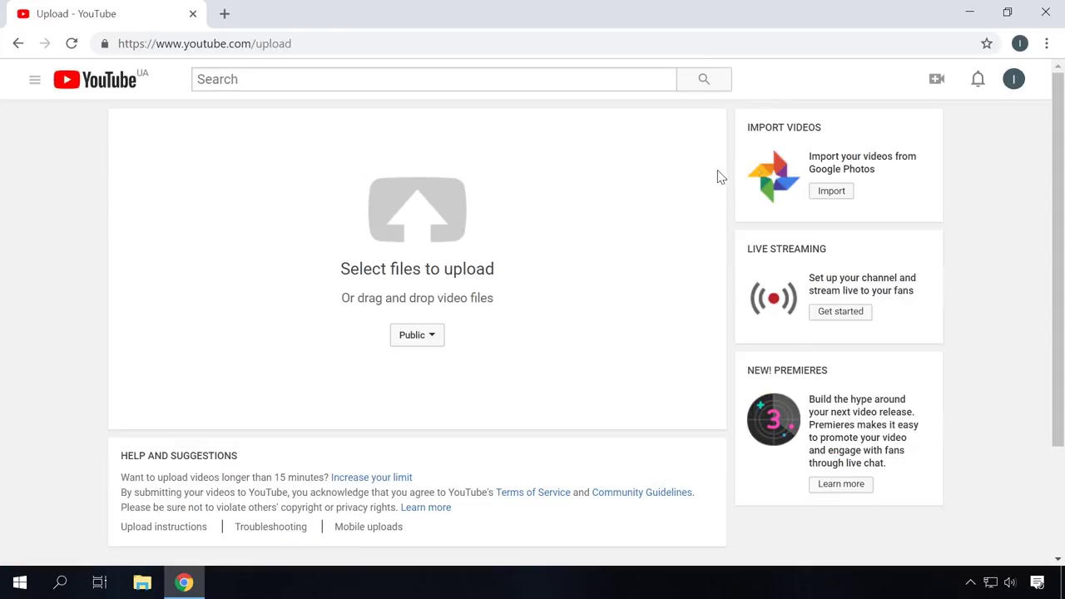
{"action": "left_click", "coordinate": [416, 218]}
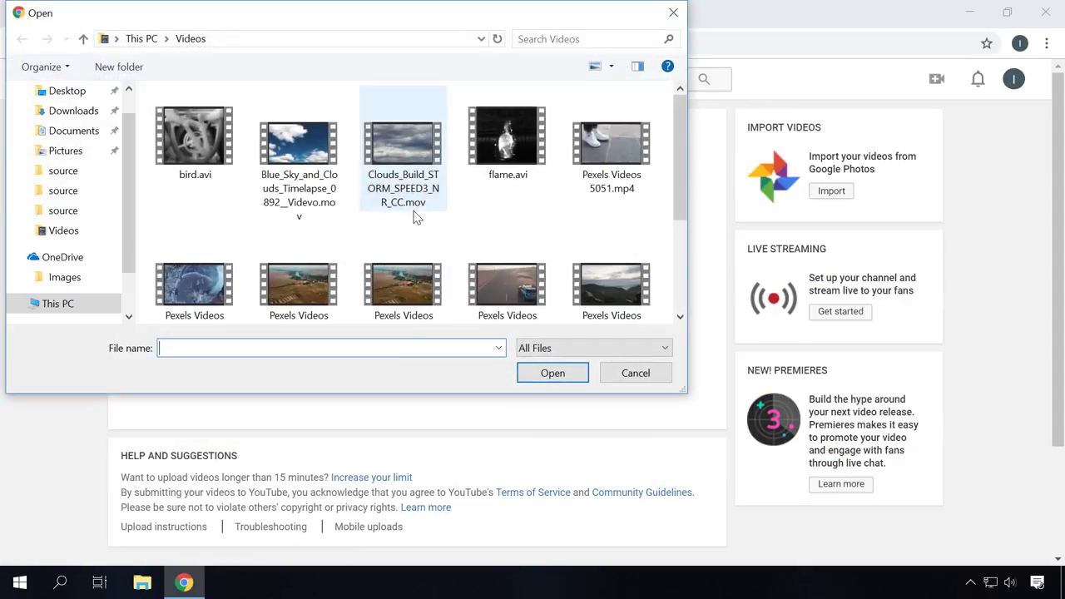
{"action": "scroll", "coordinate": [678, 134], "scroll_direction": "down", "scroll_amount": 3}
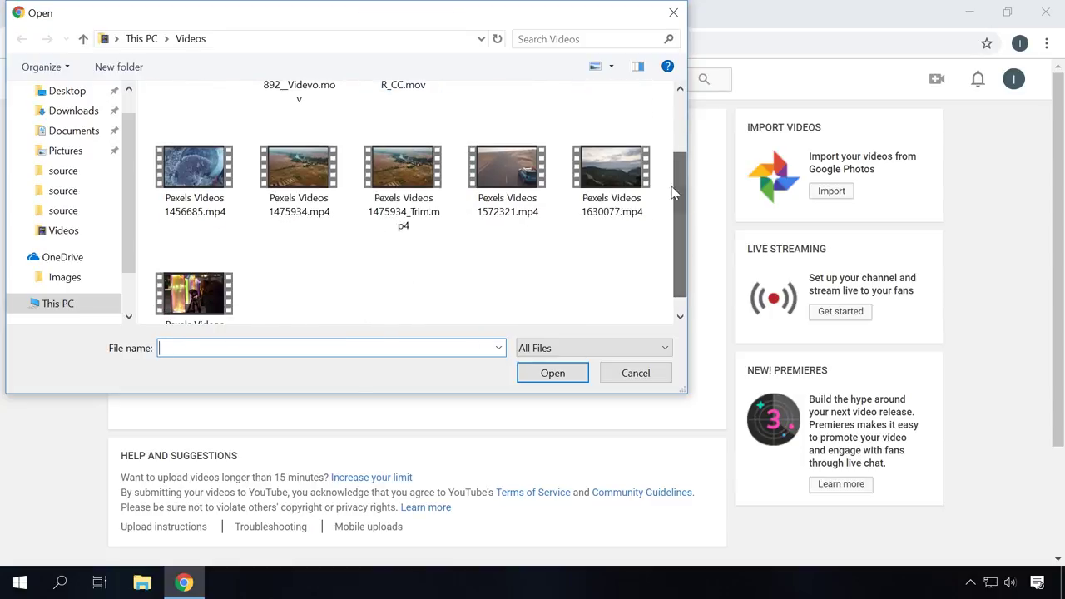
{"action": "left_click", "coordinate": [293, 165]}
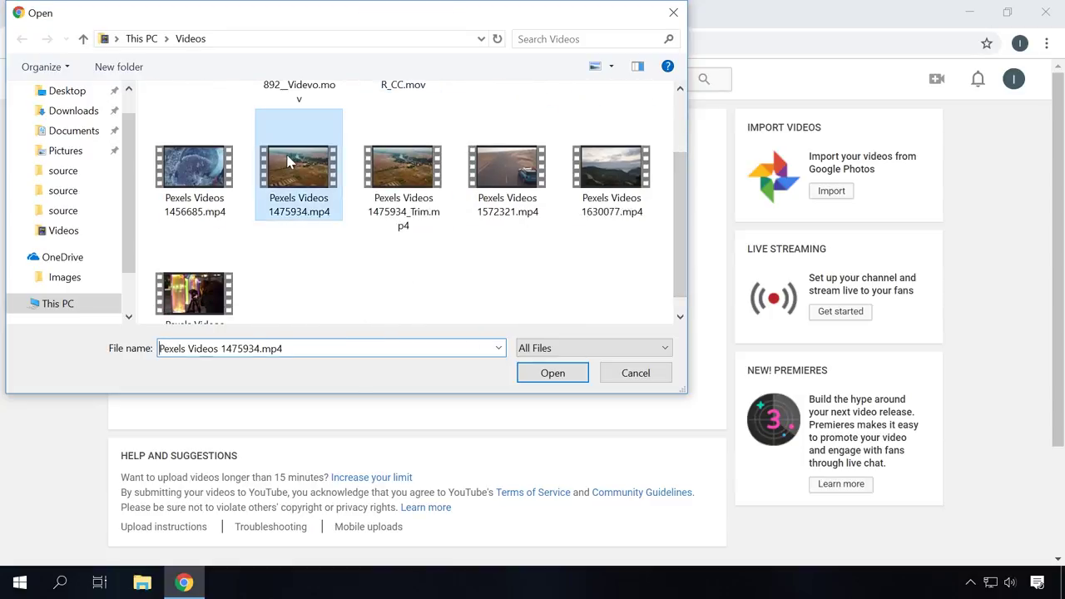
{"action": "left_click", "coordinate": [548, 375]}
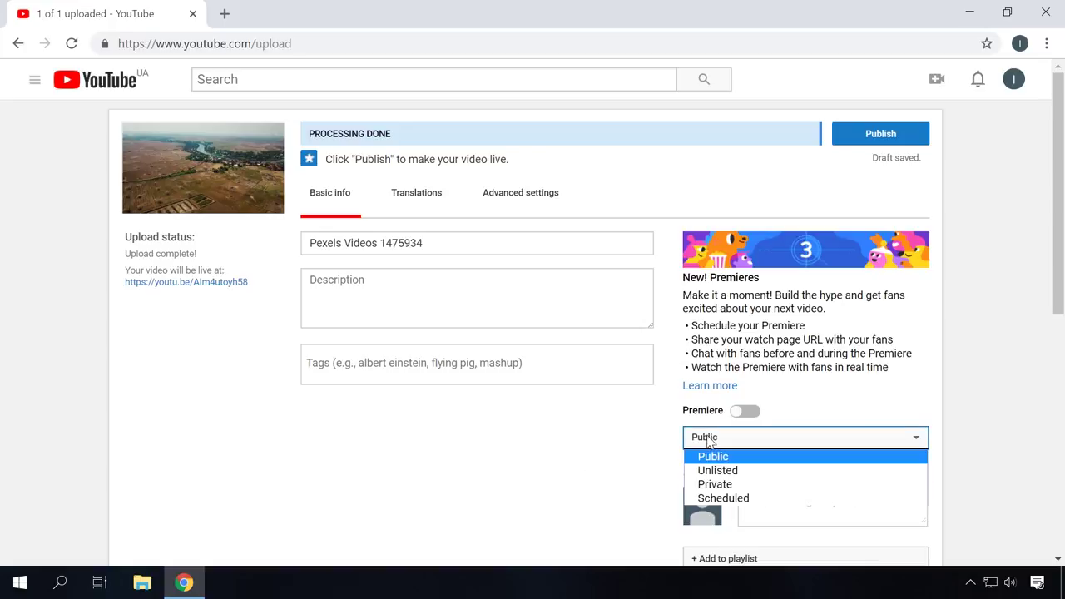
Set the uploaded video's visibility to Private and save it.
{"action": "left_click", "coordinate": [715, 484]}
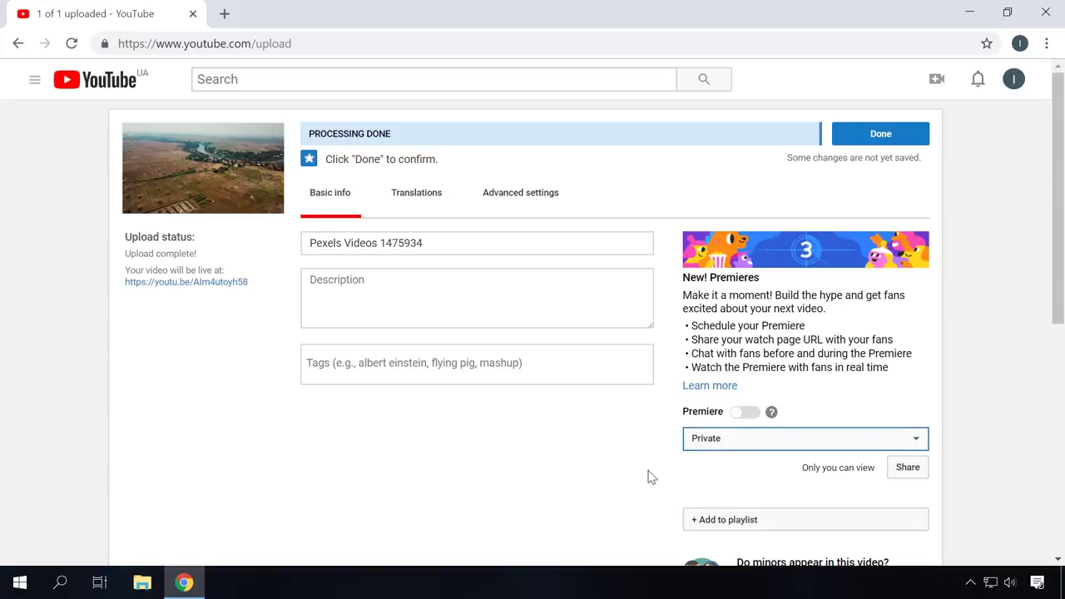
{"action": "left_click", "coordinate": [887, 136]}
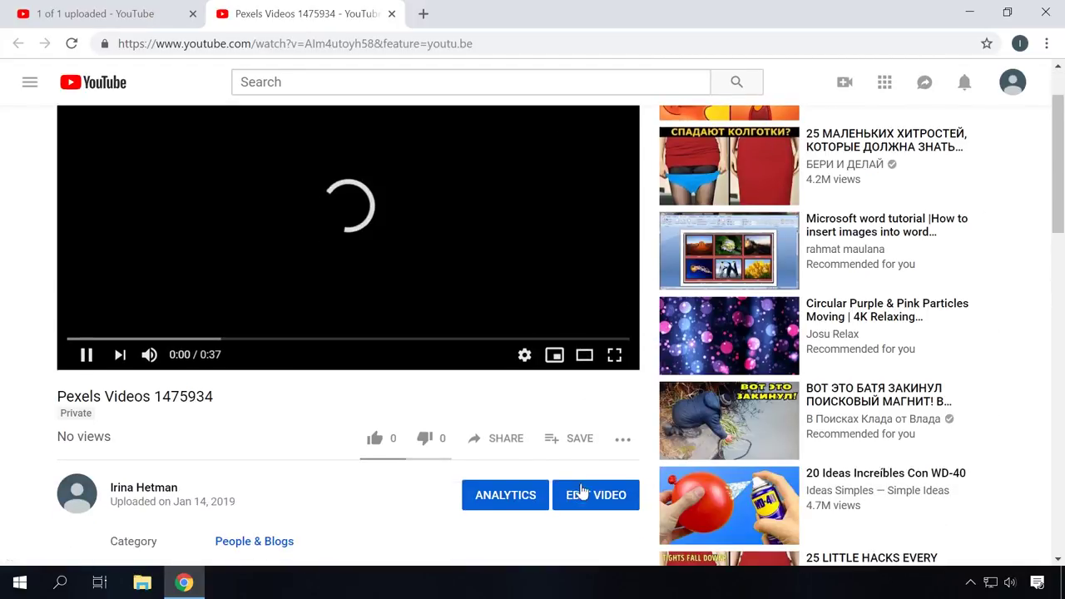
Open Pexels Videos 1475934 in YouTube Studio and switch to its Editor.
{"action": "left_click", "coordinate": [584, 500]}
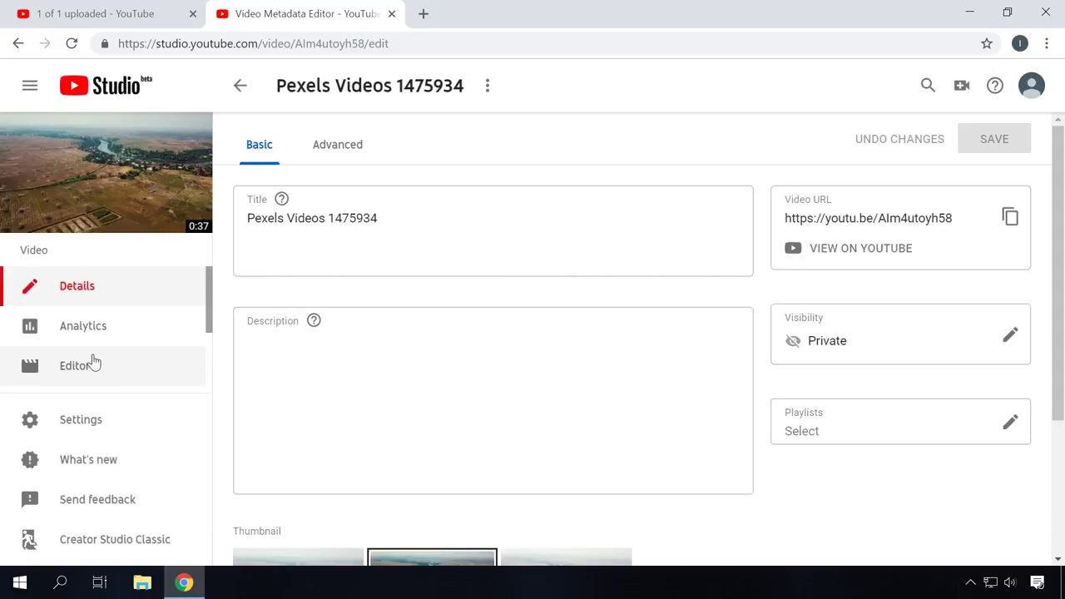
{"action": "left_click", "coordinate": [93, 362]}
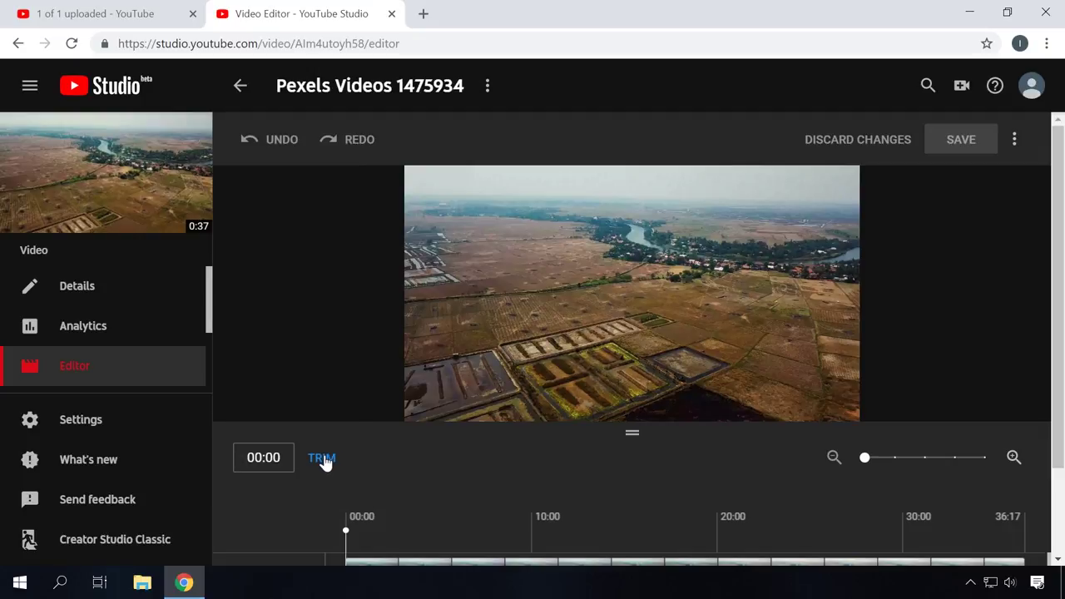
Trim the clip to run from 02:09 to 34:00 and preview the result.
{"action": "left_click", "coordinate": [323, 458]}
{"action": "scroll", "coordinate": [421, 451], "scroll_direction": "down", "scroll_amount": 2}
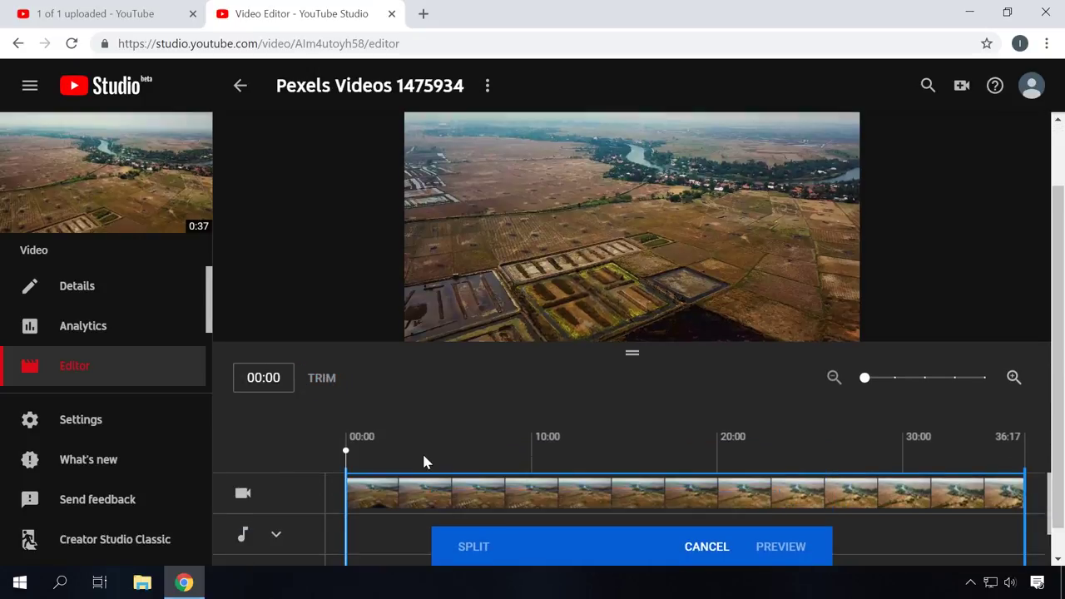
{"action": "left_click", "coordinate": [423, 451]}
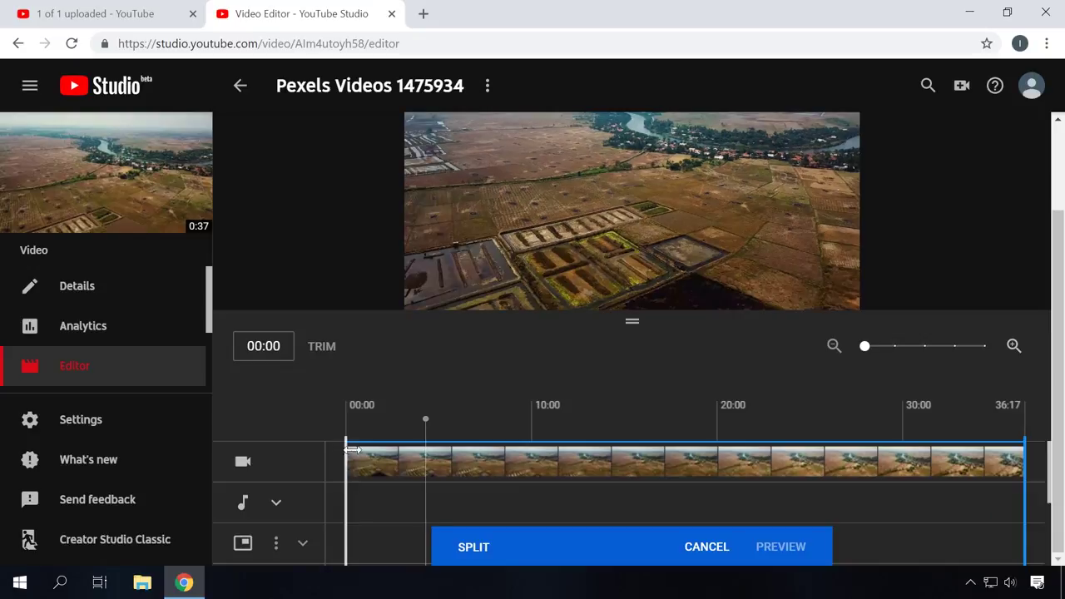
{"action": "left_click_drag", "start_coordinate": [352, 450], "coordinate": [394, 450]}
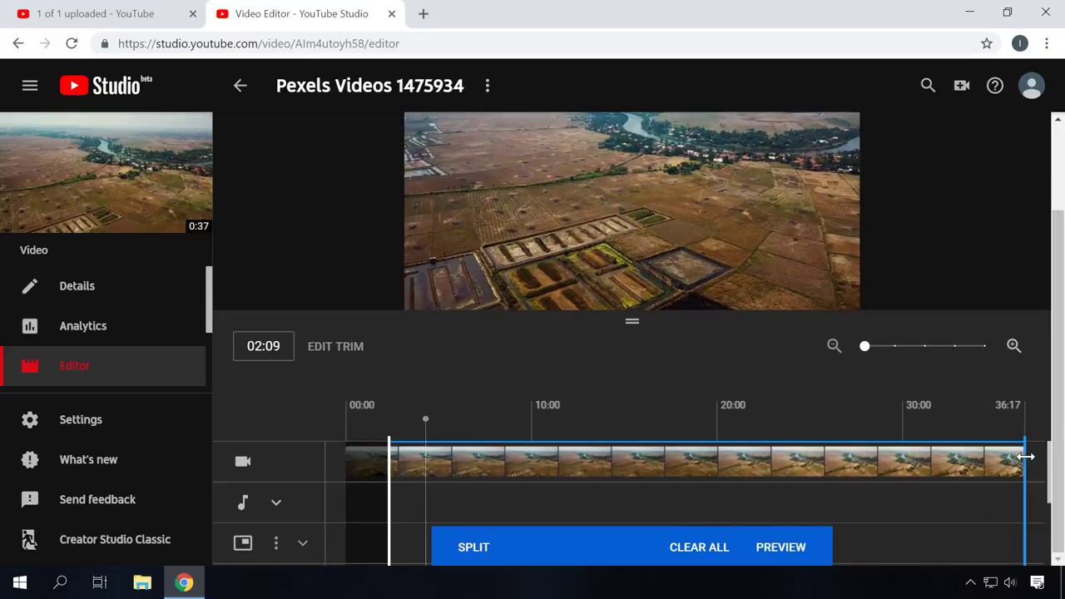
{"action": "left_click_drag", "start_coordinate": [1025, 457], "coordinate": [976, 458]}
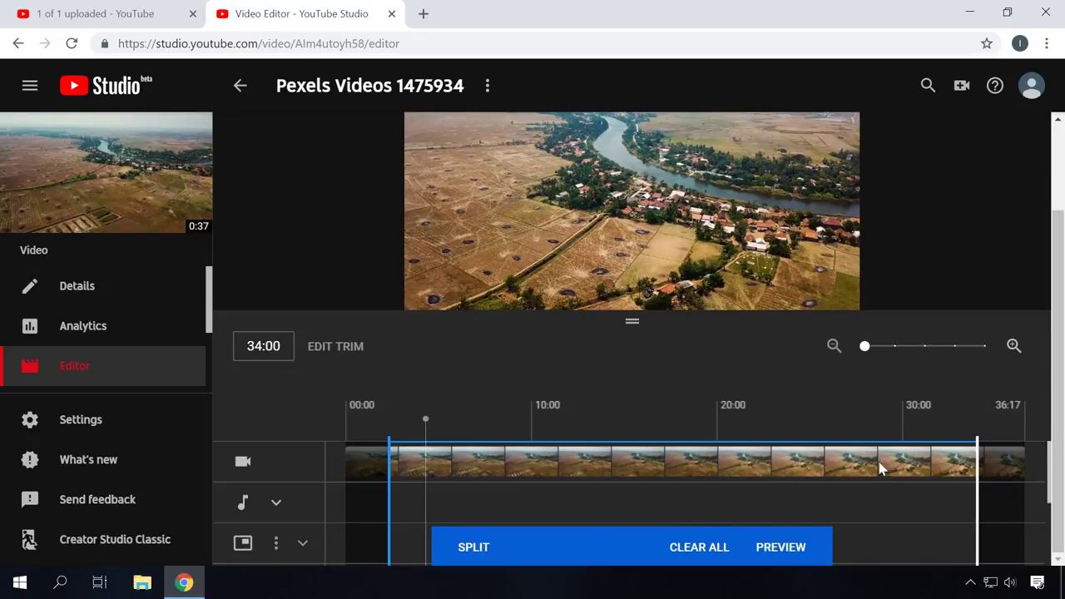
{"action": "left_click", "coordinate": [409, 423]}
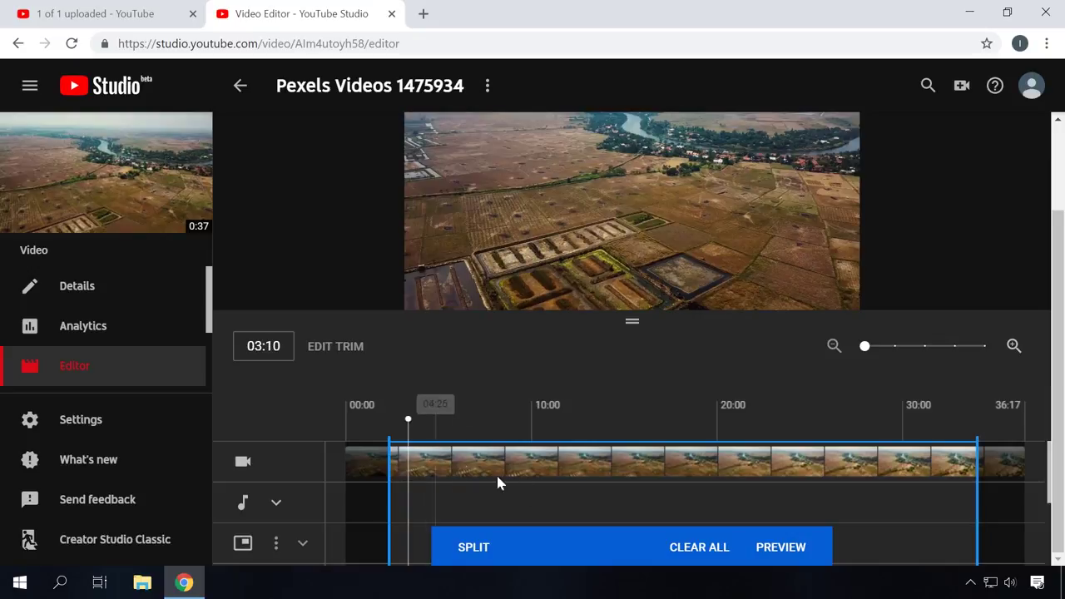
{"action": "left_click", "coordinate": [795, 548]}
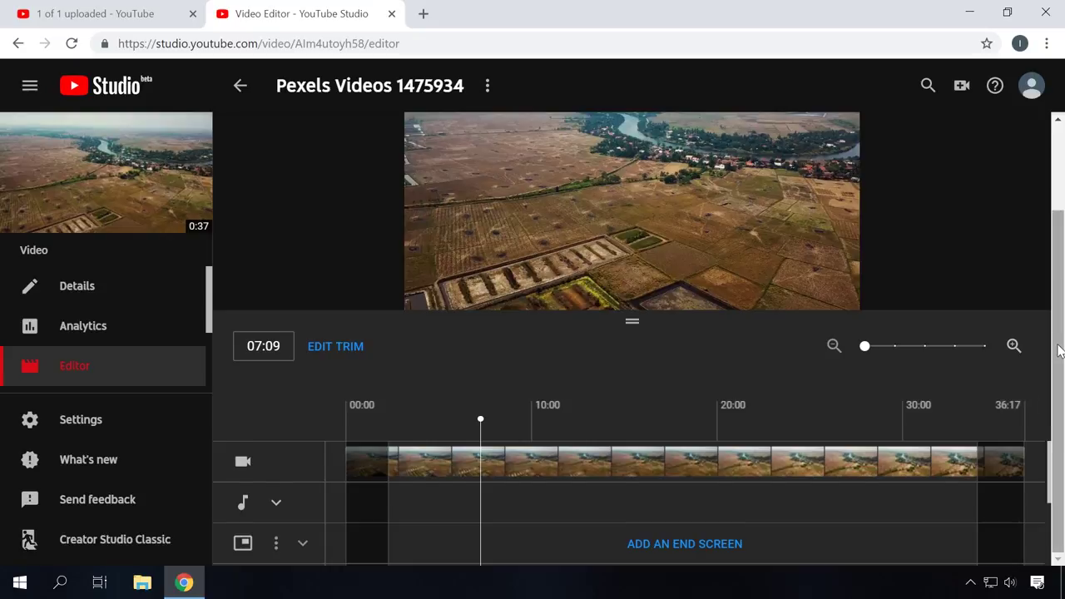
{"action": "scroll", "coordinate": [1048, 281], "scroll_direction": "up", "scroll_amount": 1}
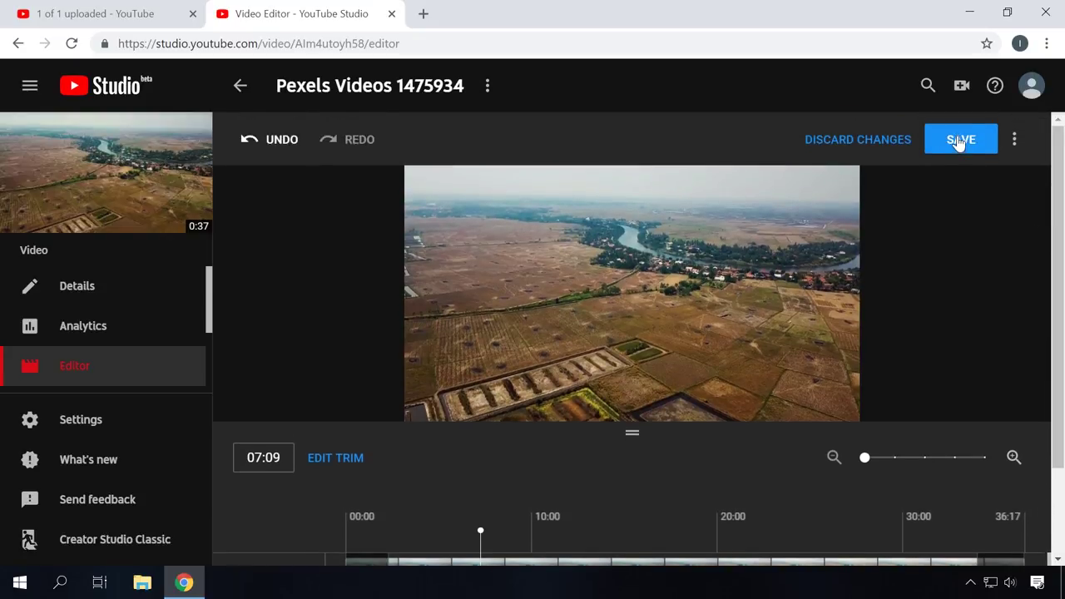
Save the trim to the existing video, confirming the overwrite.
{"action": "left_click", "coordinate": [959, 140]}
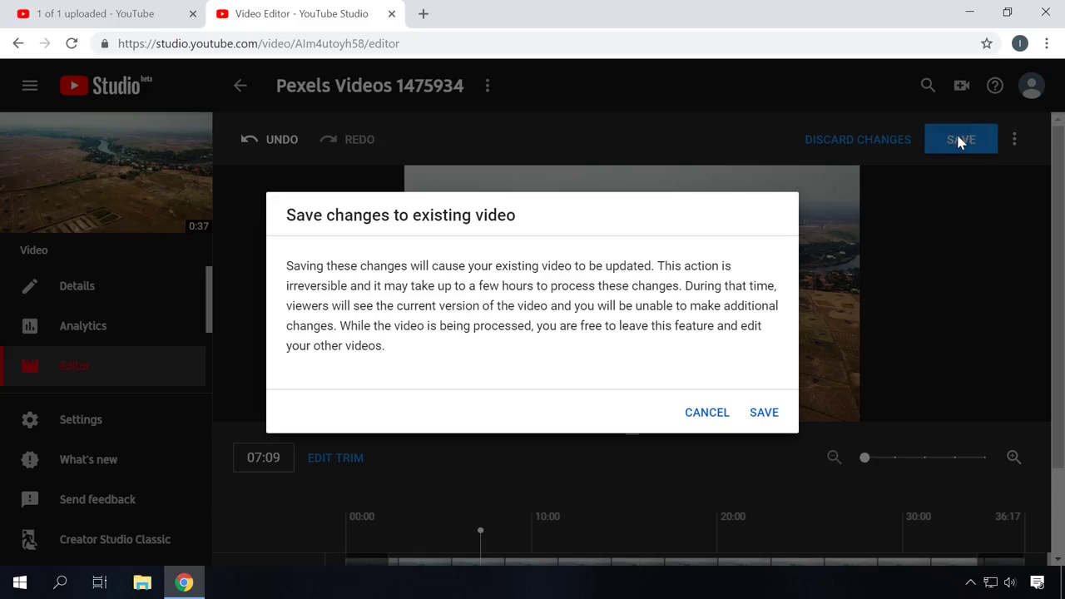
{"action": "left_click", "coordinate": [765, 413]}
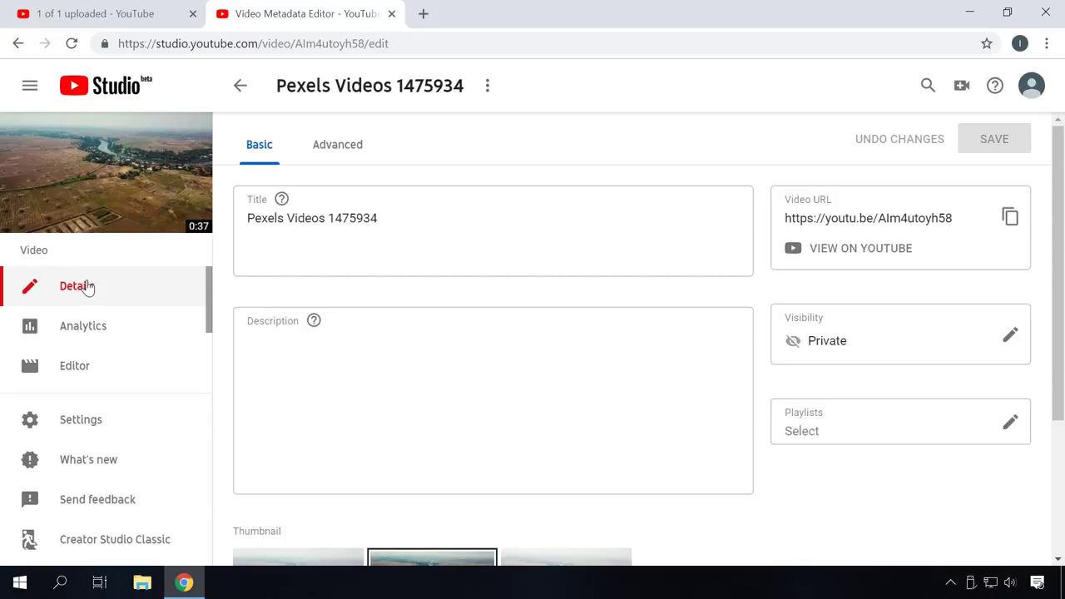
Reach the channel's Videos list in YouTube Studio and download Pexels Videos 1475934.
{"action": "left_click", "coordinate": [1032, 88]}
{"action": "left_click", "coordinate": [896, 187]}
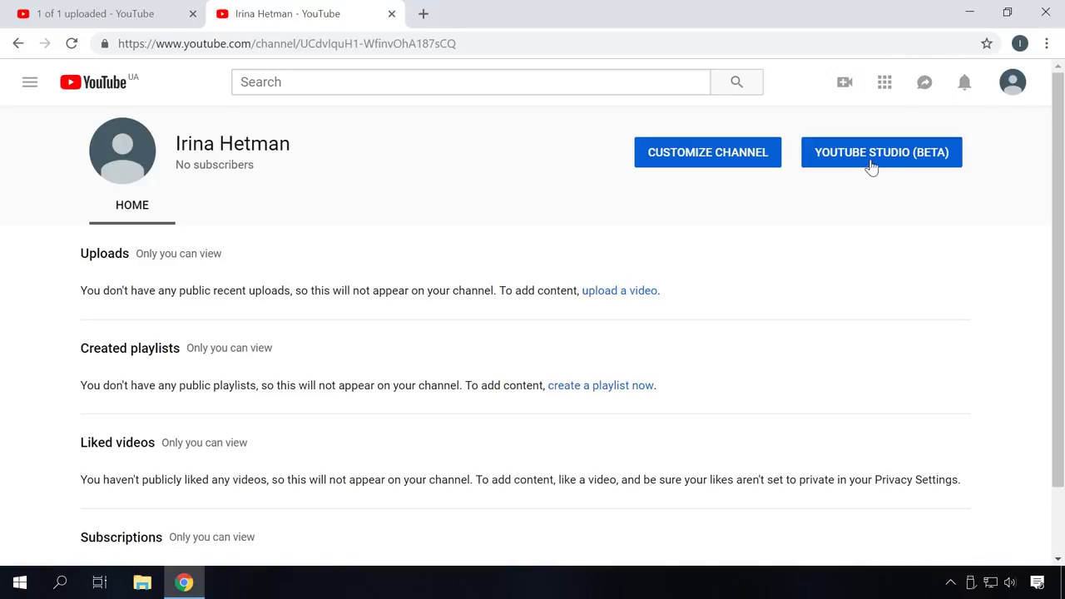
{"action": "left_click", "coordinate": [863, 160]}
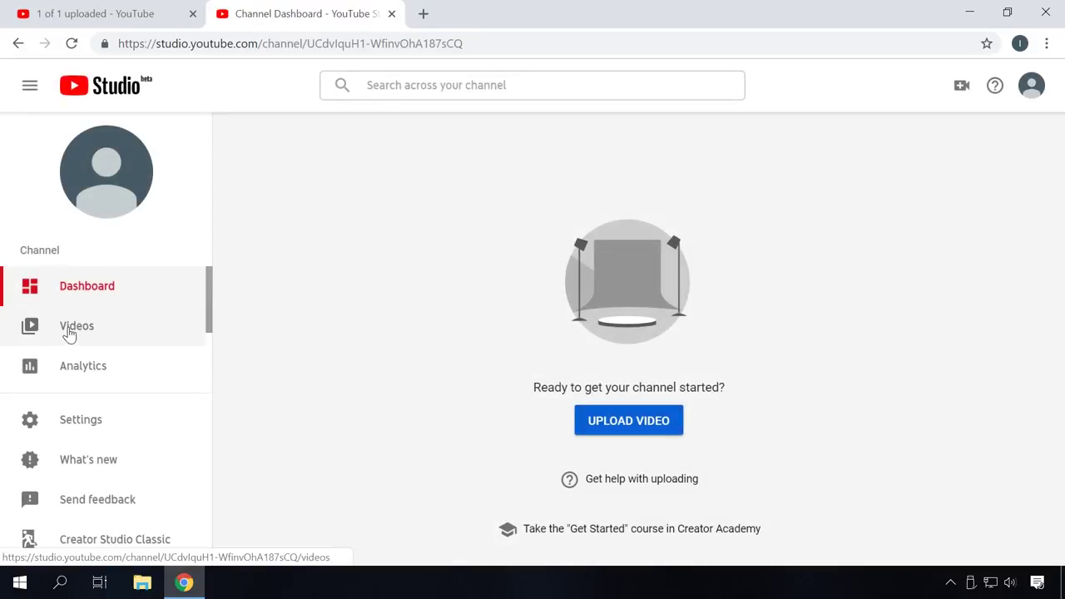
{"action": "left_click", "coordinate": [69, 333]}
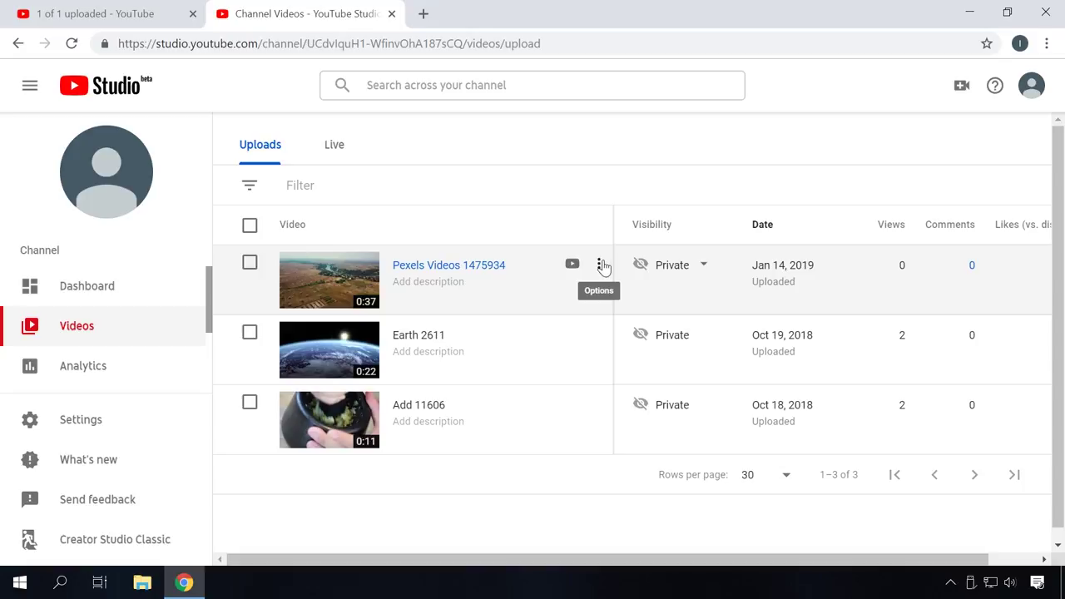
{"action": "left_click", "coordinate": [599, 265]}
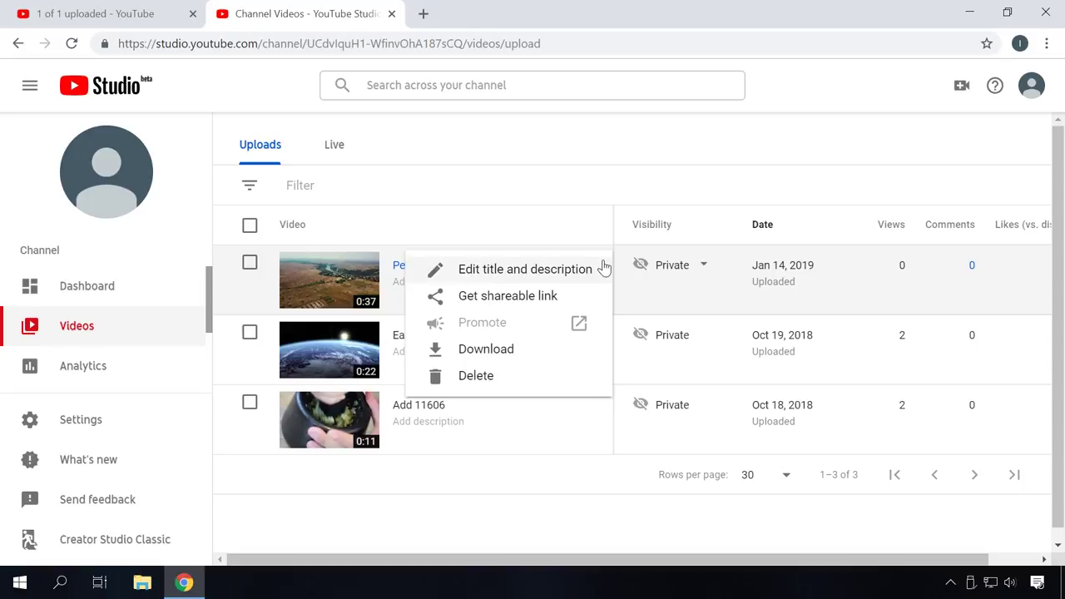
{"action": "left_click", "coordinate": [485, 355]}
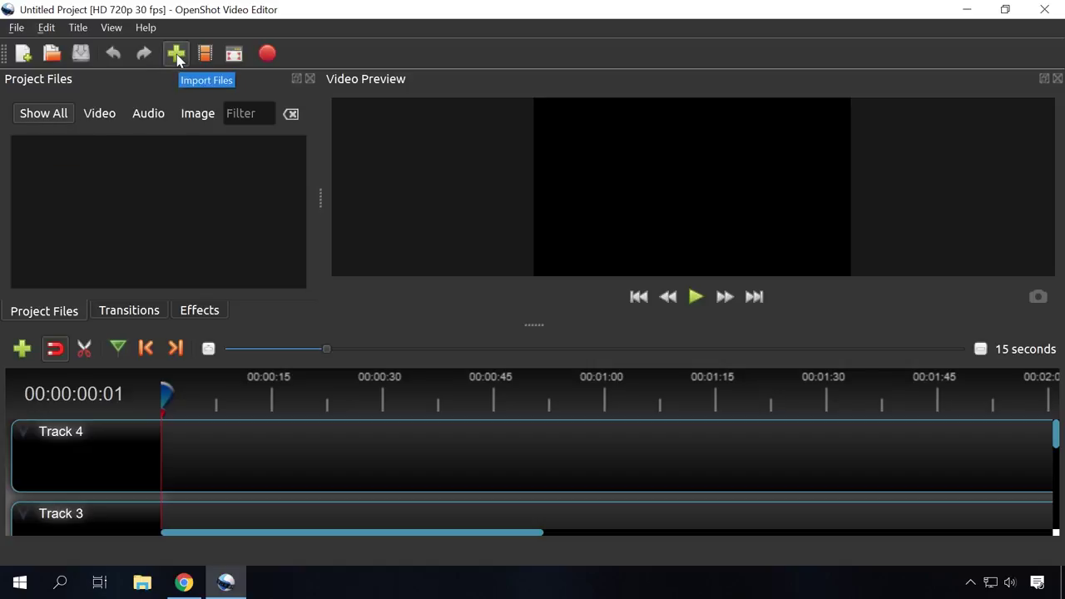
Import Pexels Videos 1475934.mp4 from the Videos folder and drop it at the start of Track 4.
{"action": "left_click", "coordinate": [176, 55]}
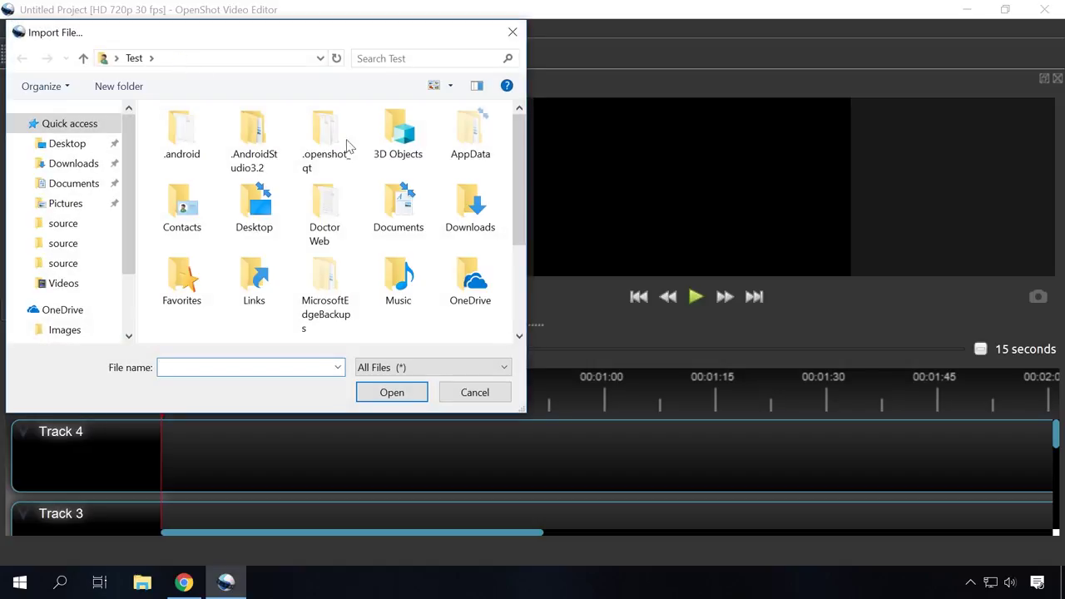
{"action": "left_click_drag", "start_coordinate": [516, 172], "coordinate": [517, 252]}
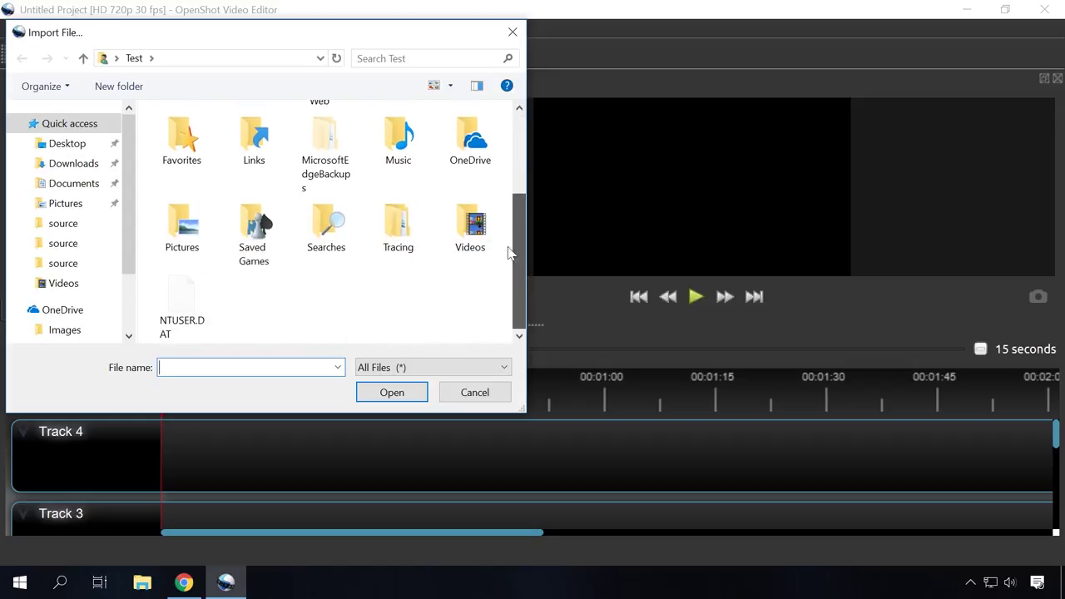
{"action": "double_click", "coordinate": [462, 233]}
{"action": "left_click", "coordinate": [376, 299]}
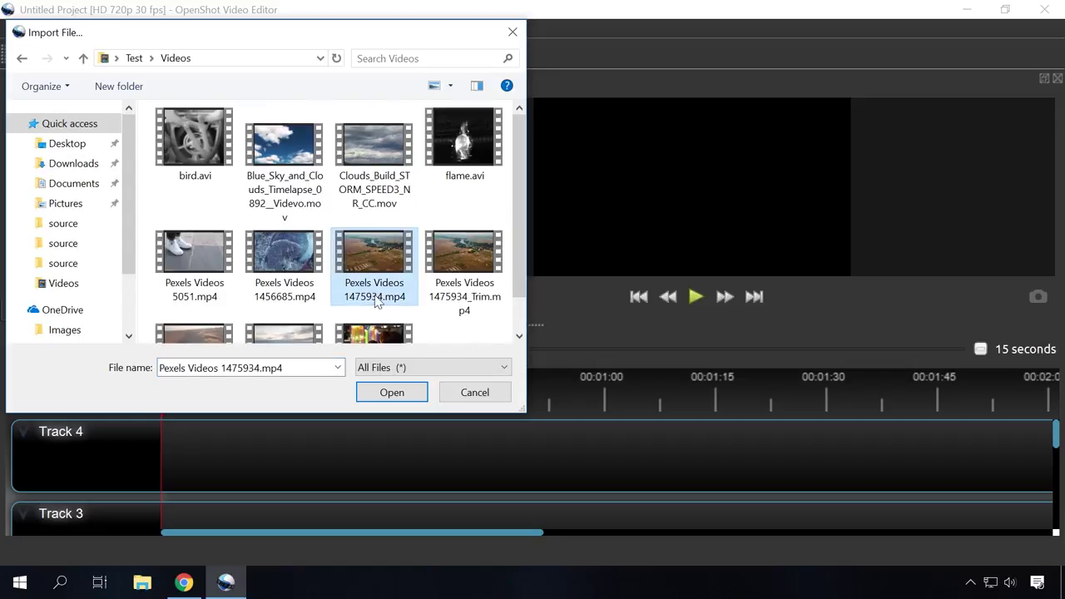
{"action": "left_click", "coordinate": [392, 391]}
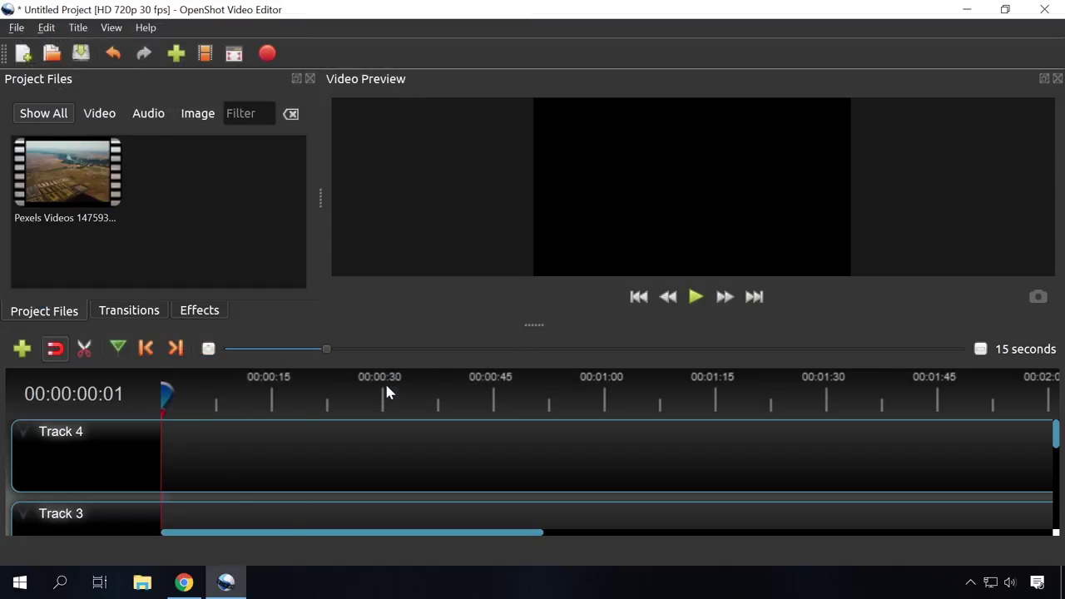
{"action": "left_click", "coordinate": [76, 173]}
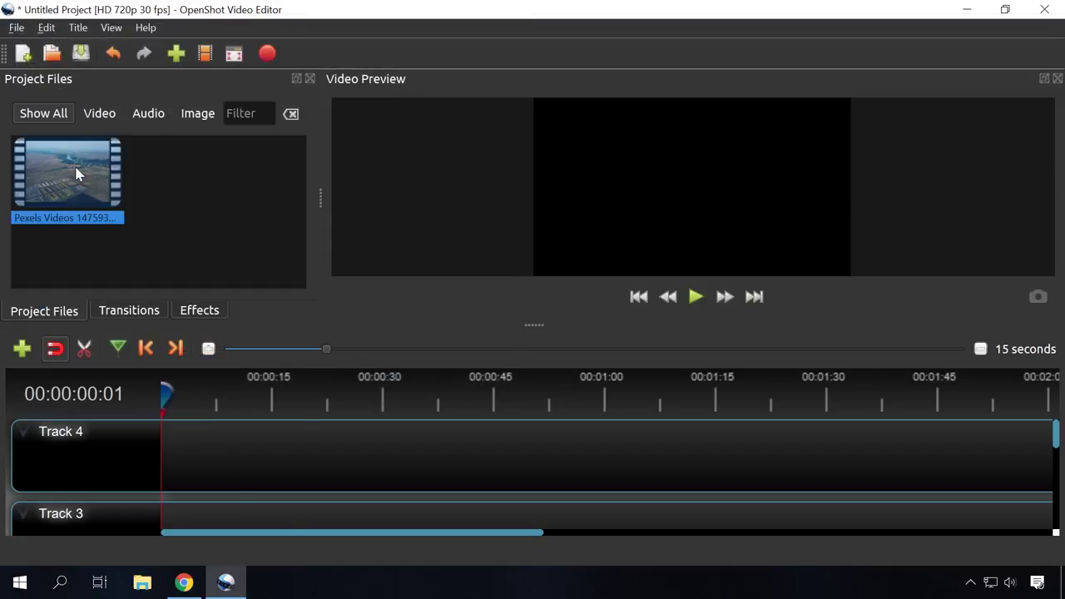
{"action": "left_click_drag", "start_coordinate": [61, 173], "coordinate": [158, 453]}
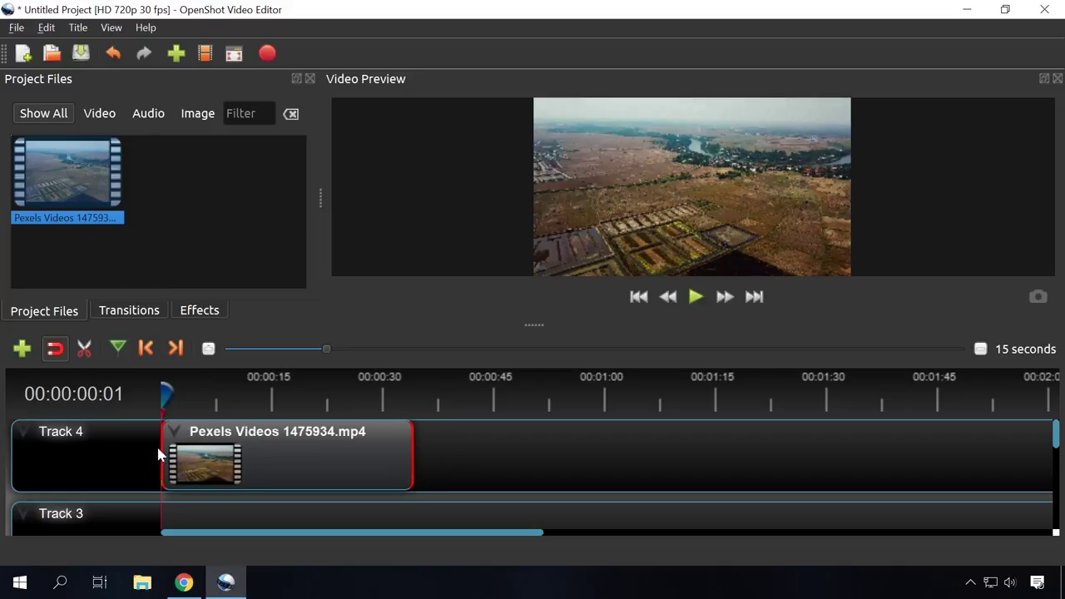
Slice the Track 4 clip near its beginning and near its end with the razor tool.
{"action": "left_click", "coordinate": [84, 354]}
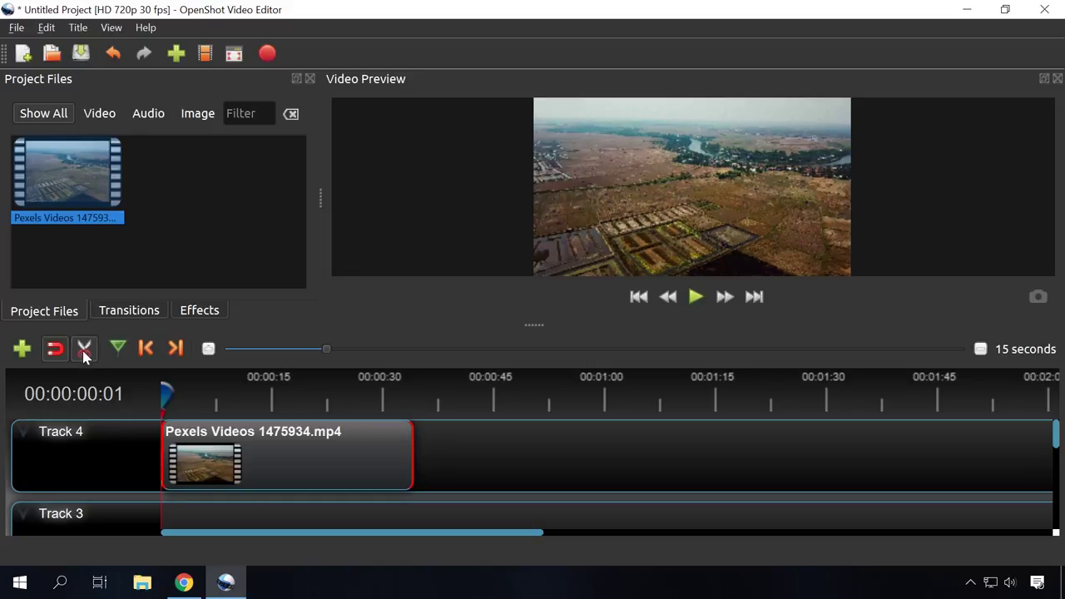
{"action": "left_click", "coordinate": [196, 429]}
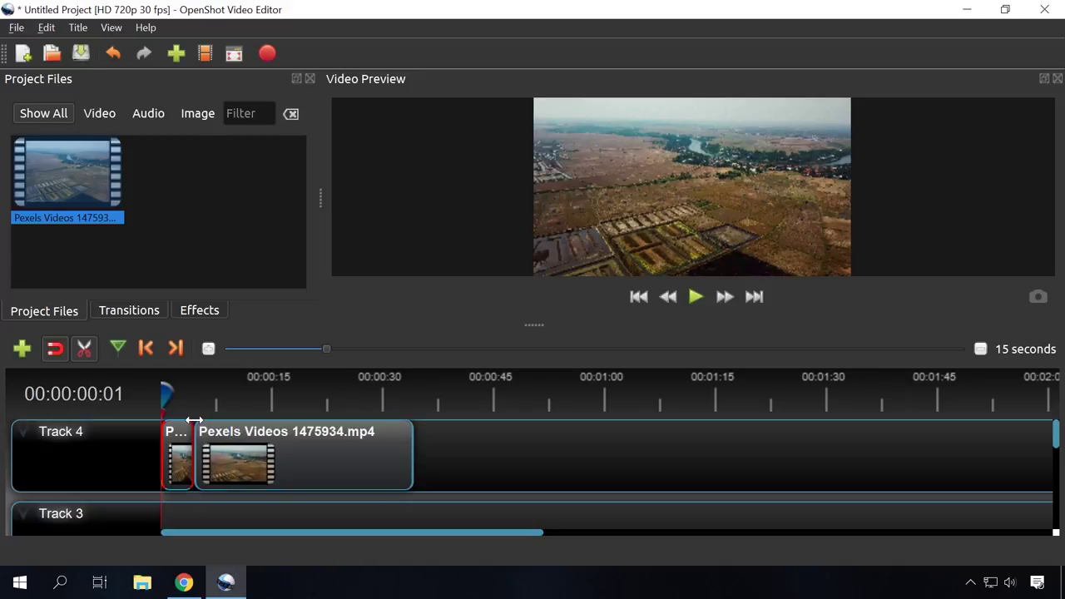
{"action": "left_click", "coordinate": [363, 431]}
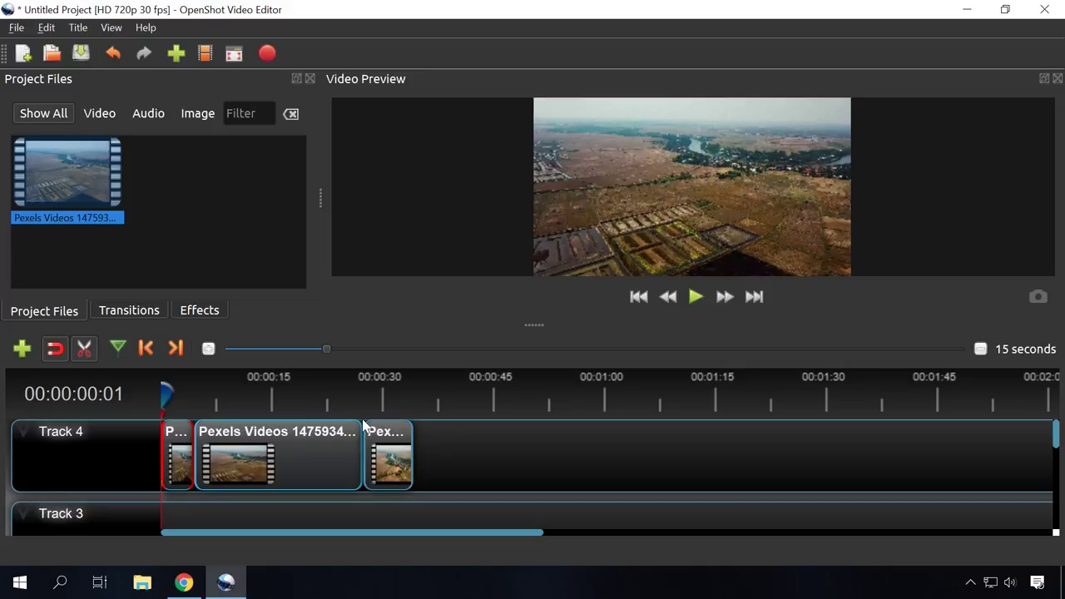
{"action": "left_click", "coordinate": [91, 353]}
Remove both sliced-off end pieces and move the remaining clip to the timeline start.
{"action": "right_click", "coordinate": [181, 442]}
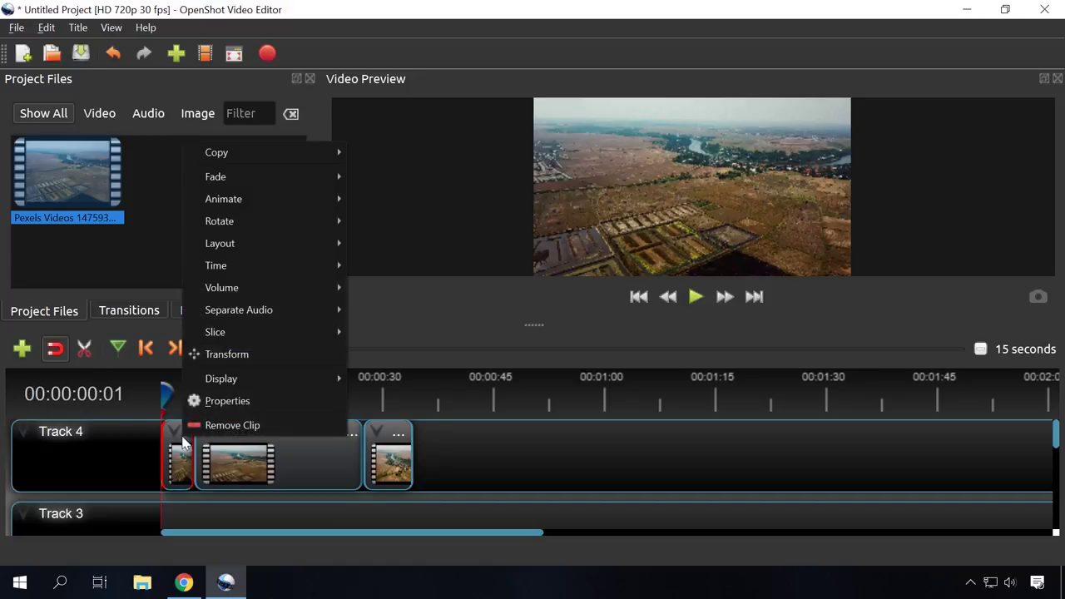
{"action": "left_click", "coordinate": [229, 425]}
{"action": "right_click", "coordinate": [388, 453]}
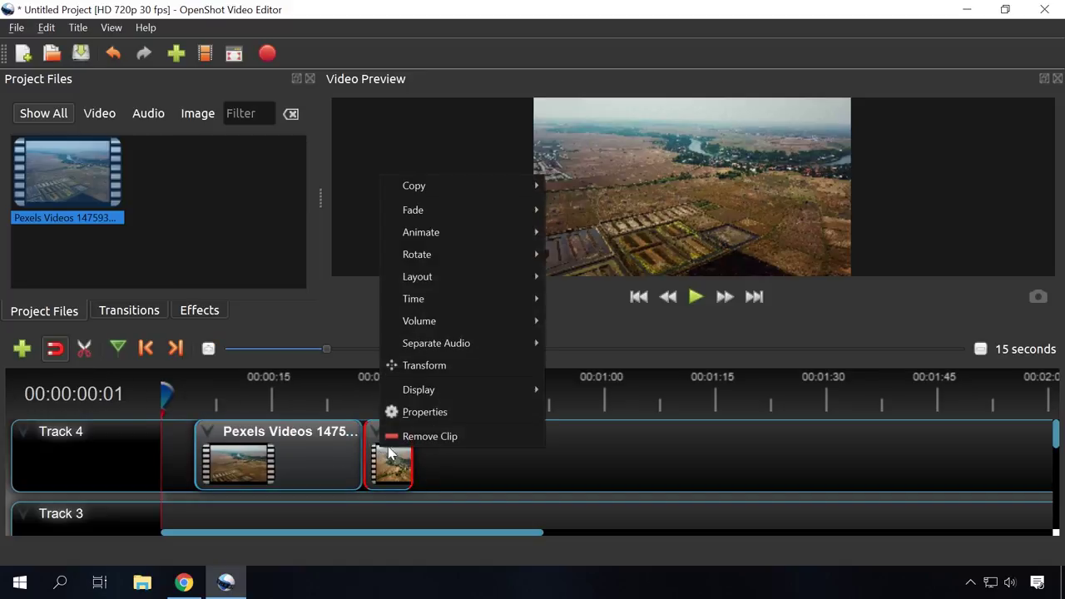
{"action": "left_click", "coordinate": [394, 437]}
{"action": "left_click", "coordinate": [312, 445]}
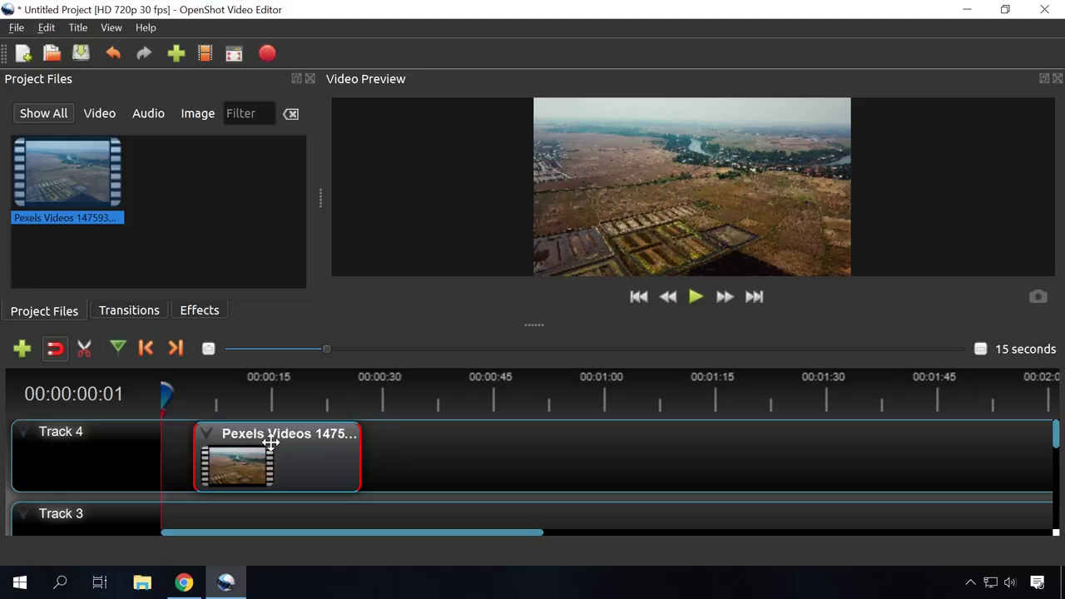
{"action": "left_click_drag", "start_coordinate": [271, 443], "coordinate": [212, 442]}
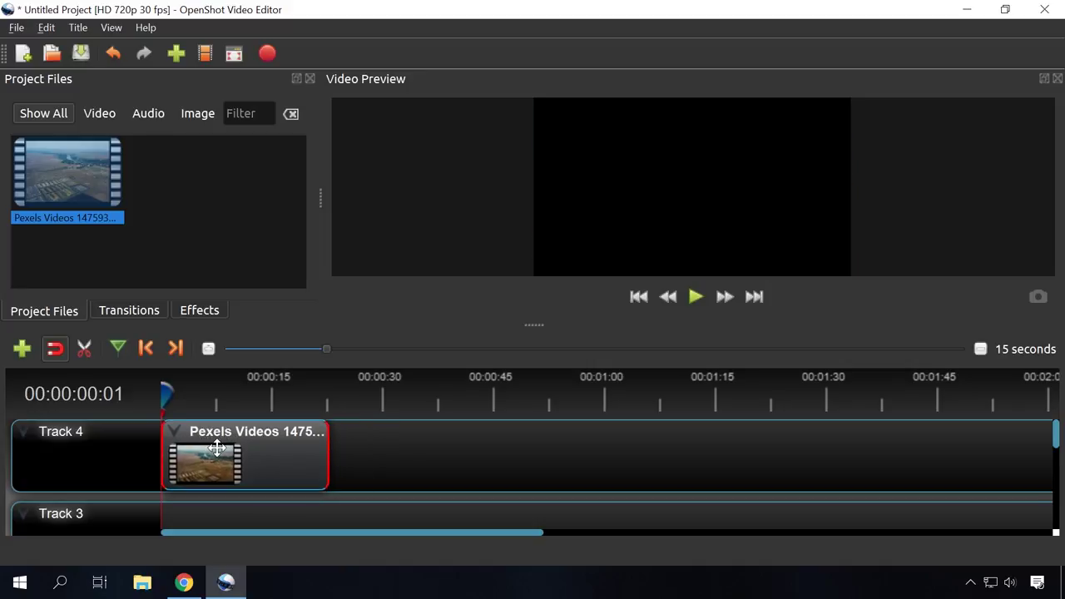
Export the video as MP4 (h.264), HD 720p 30 fps, High quality.
{"action": "left_click", "coordinate": [13, 28]}
{"action": "left_click", "coordinate": [70, 209]}
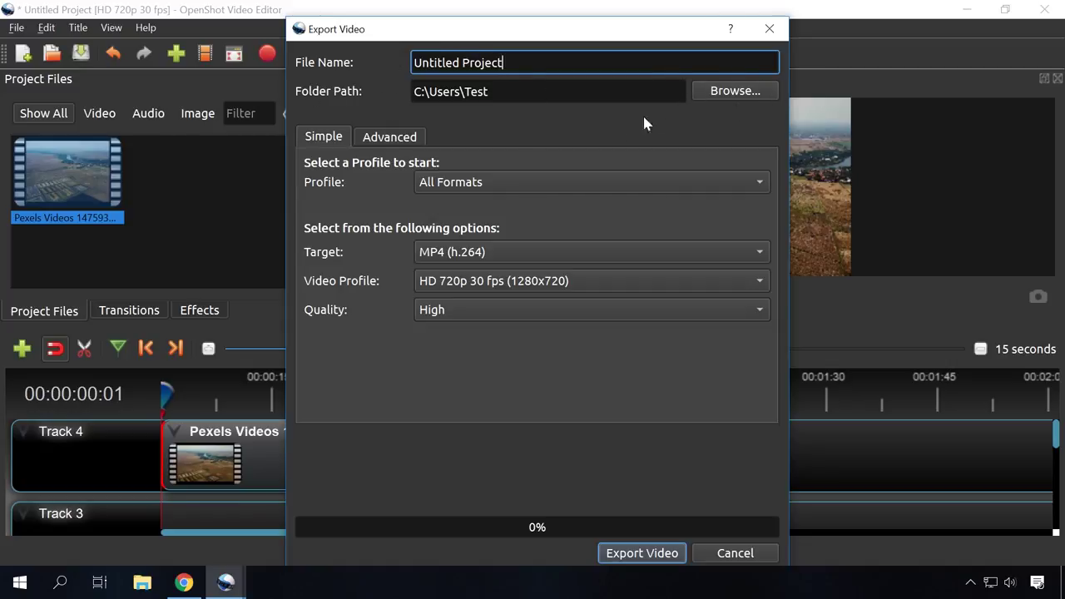
{"action": "left_click", "coordinate": [441, 182]}
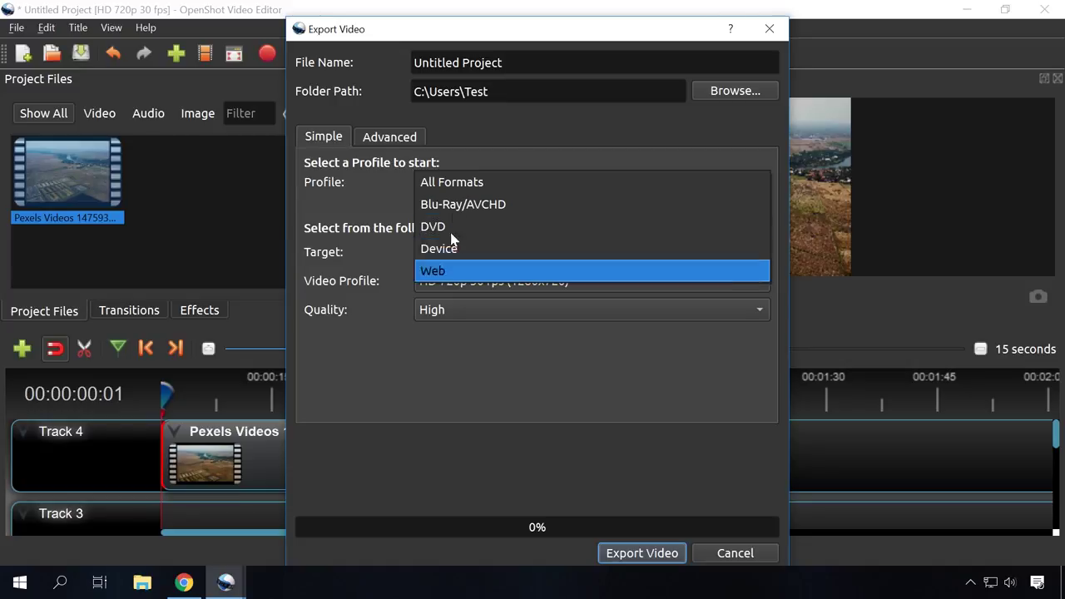
{"action": "left_click", "coordinate": [437, 182]}
{"action": "left_click", "coordinate": [446, 251]}
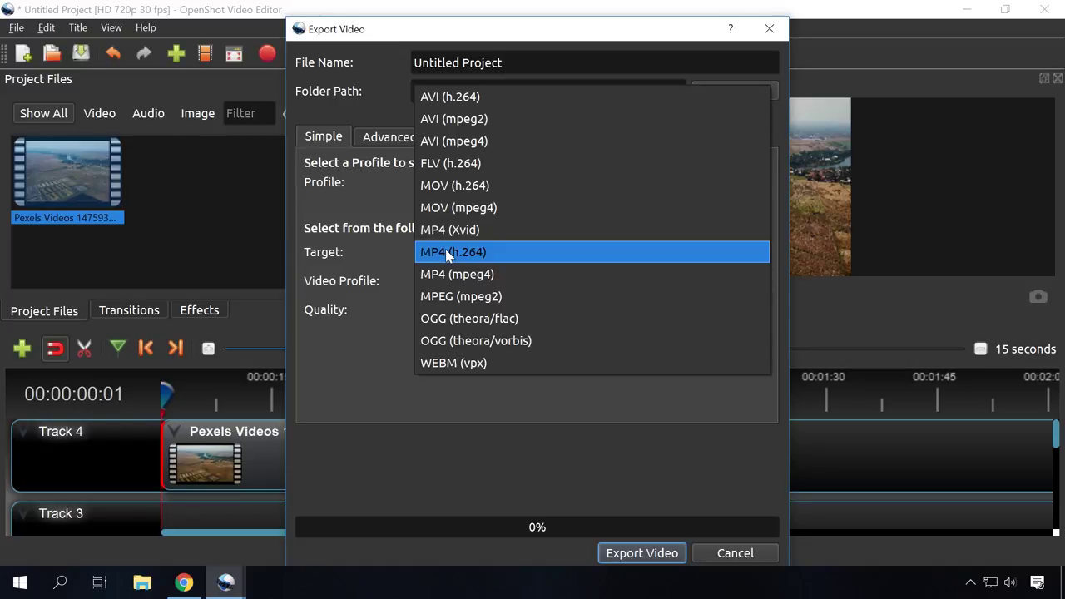
{"action": "left_click", "coordinate": [445, 249]}
{"action": "left_click", "coordinate": [444, 283]}
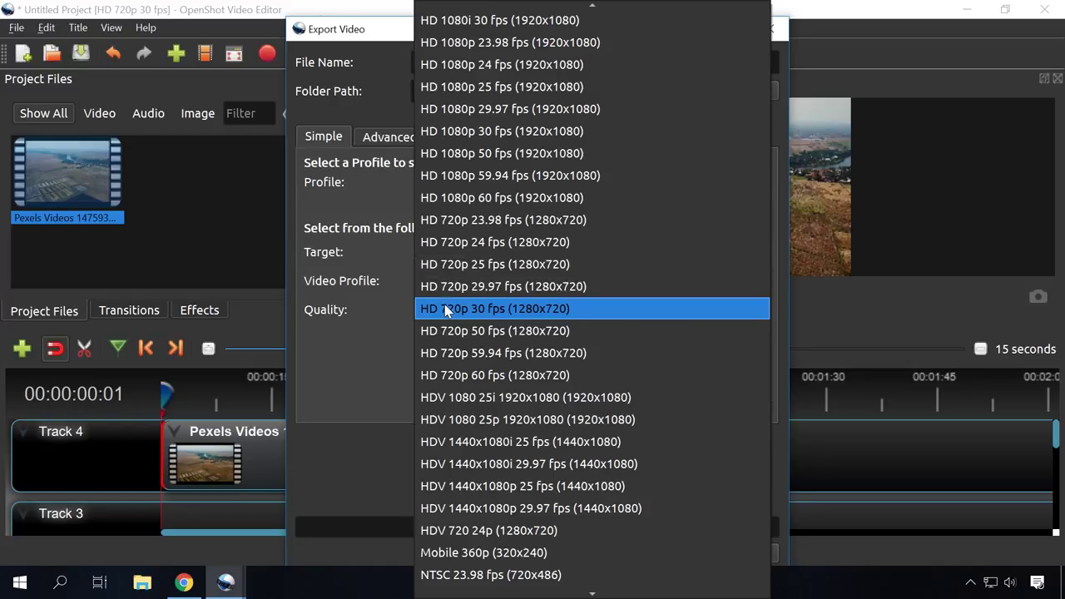
{"action": "left_click", "coordinate": [444, 308]}
{"action": "left_click", "coordinate": [445, 309]}
{"action": "left_click", "coordinate": [444, 310]}
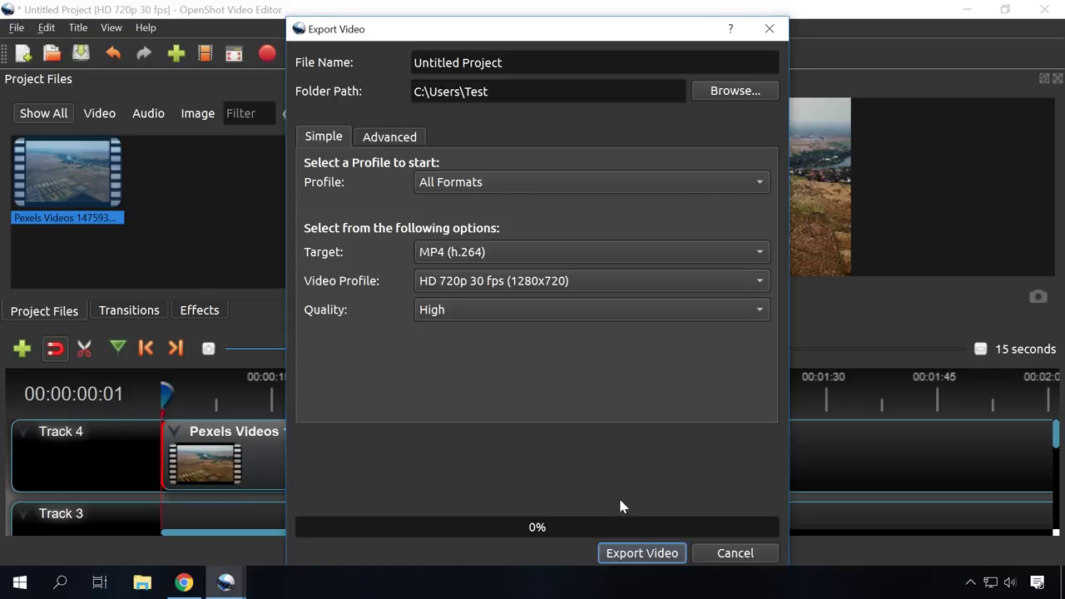
{"action": "left_click", "coordinate": [635, 557]}
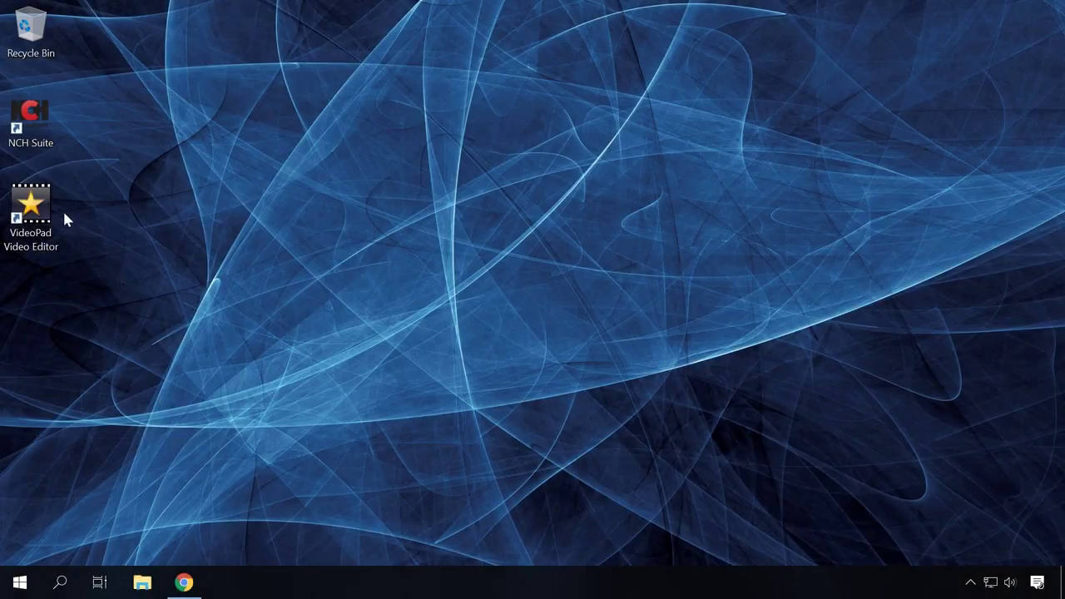
Launch VideoPad Video Editor from its desktop shortcut.
{"action": "double_click", "coordinate": [33, 206]}
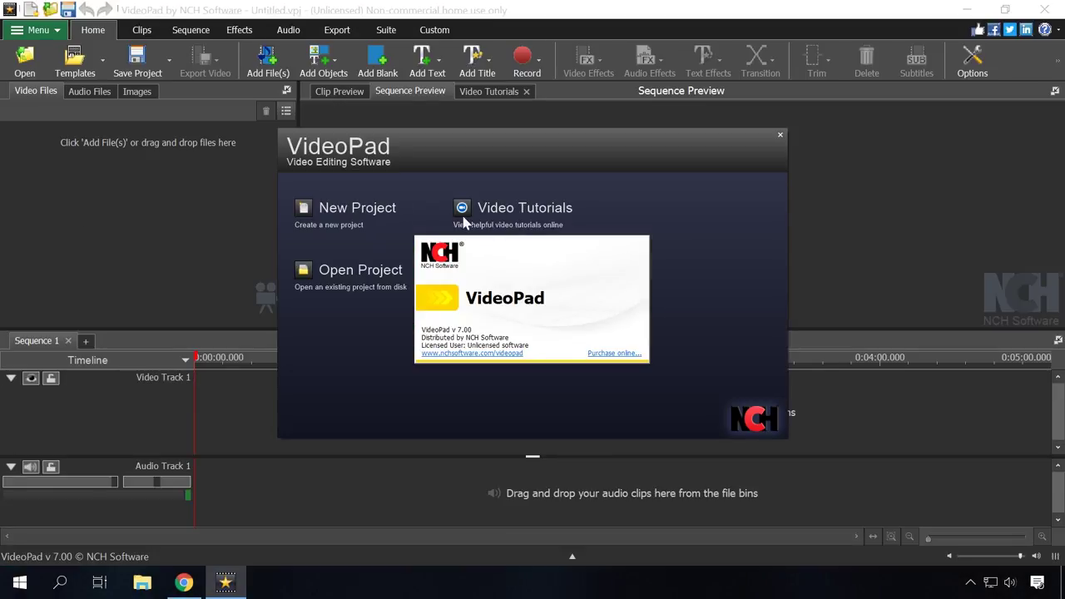
Dismiss the welcome screen and import Pexels Videos 1475934.mp4 into the Video Files bin.
{"action": "left_click", "coordinate": [780, 134]}
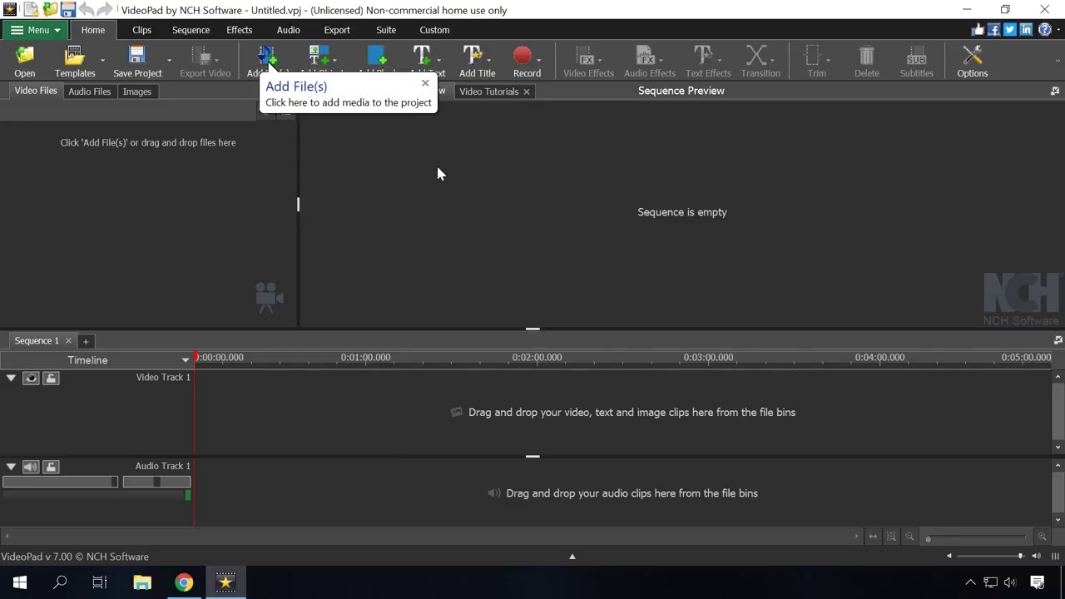
{"action": "left_click", "coordinate": [27, 65]}
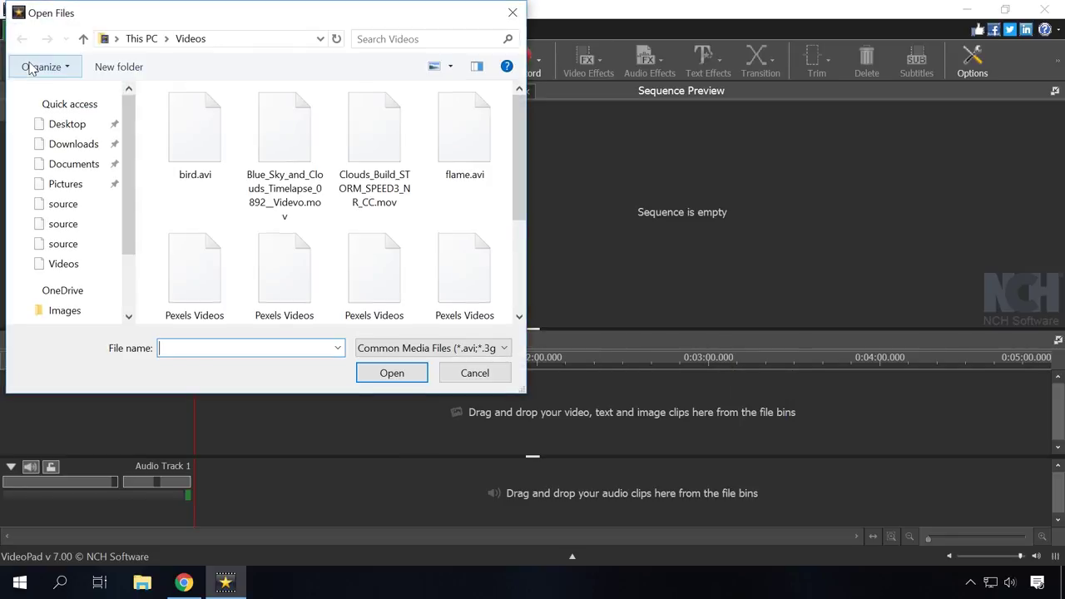
{"action": "scroll", "coordinate": [523, 180], "scroll_direction": "down", "scroll_amount": 1}
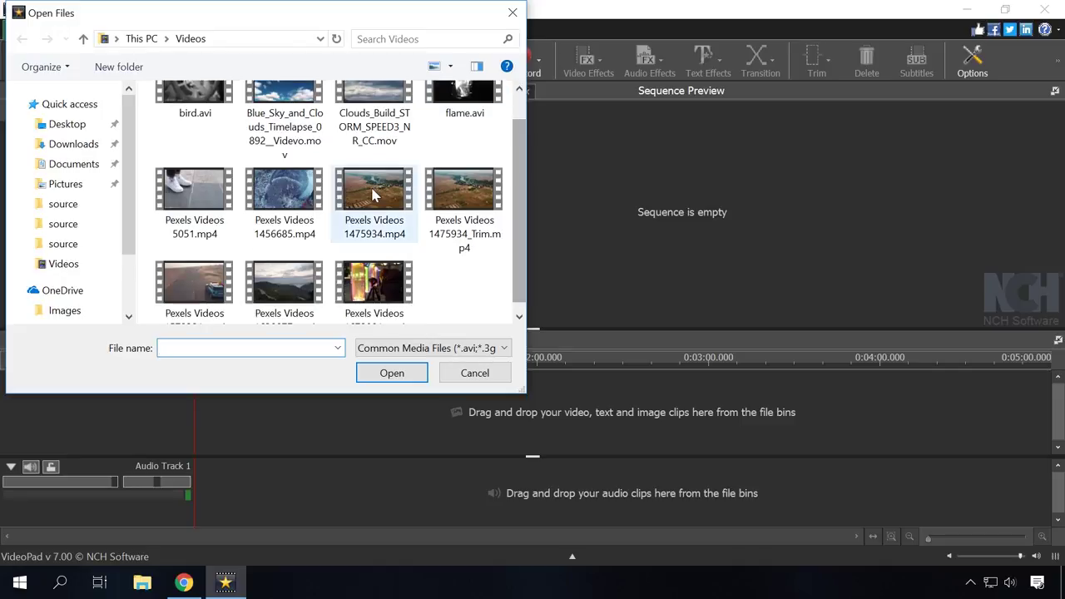
{"action": "double_click", "coordinate": [371, 196]}
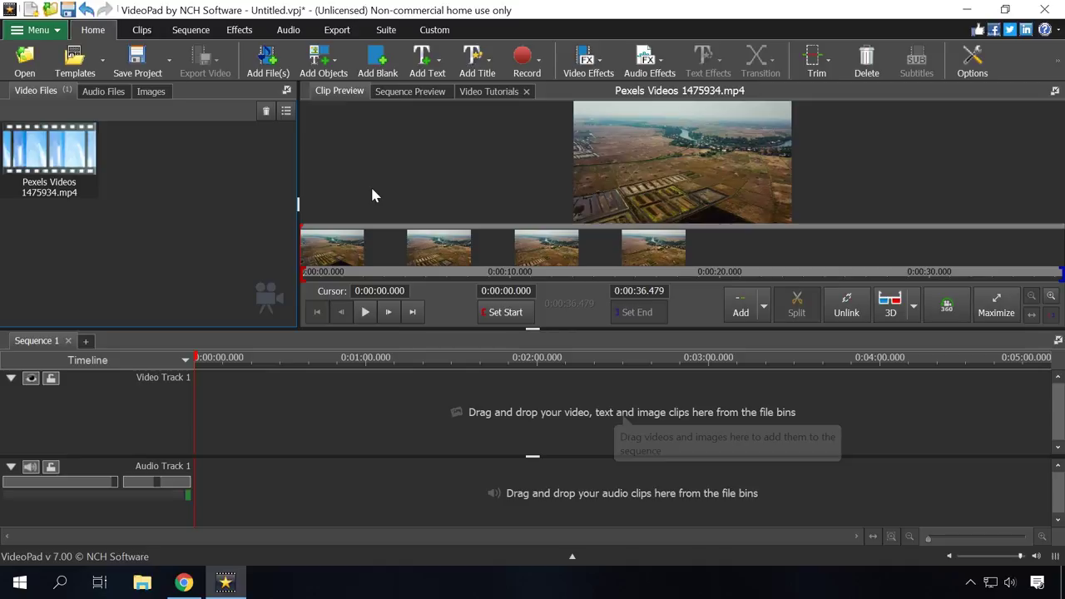
Place the clip on Video Track 1 and split it at 0:00:04.873 and 0:00:30.093.
{"action": "left_click", "coordinate": [58, 148]}
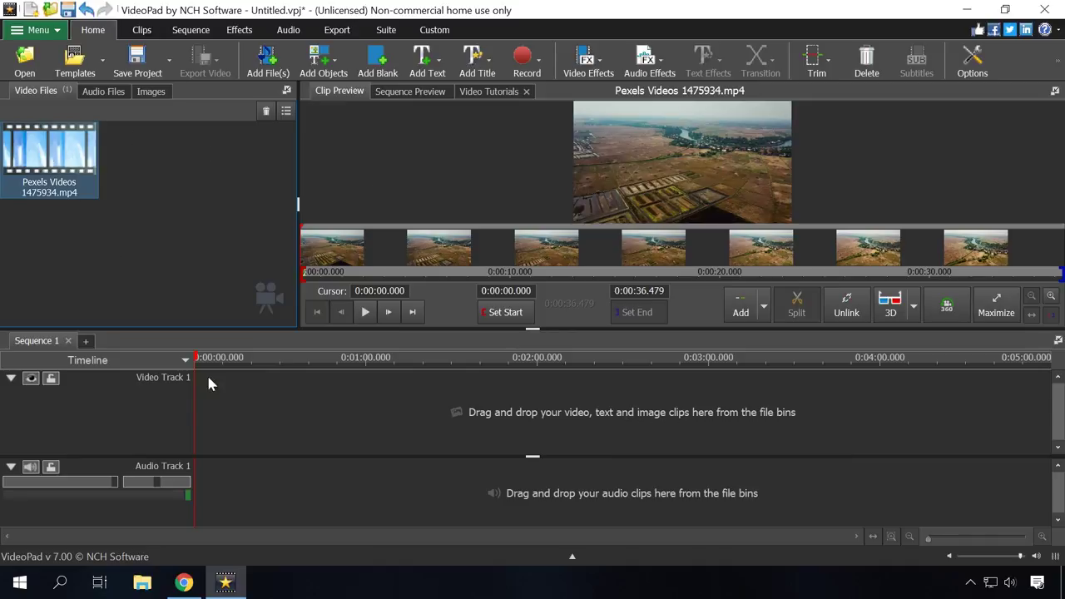
{"action": "left_click_drag", "start_coordinate": [238, 411], "coordinate": [242, 403]}
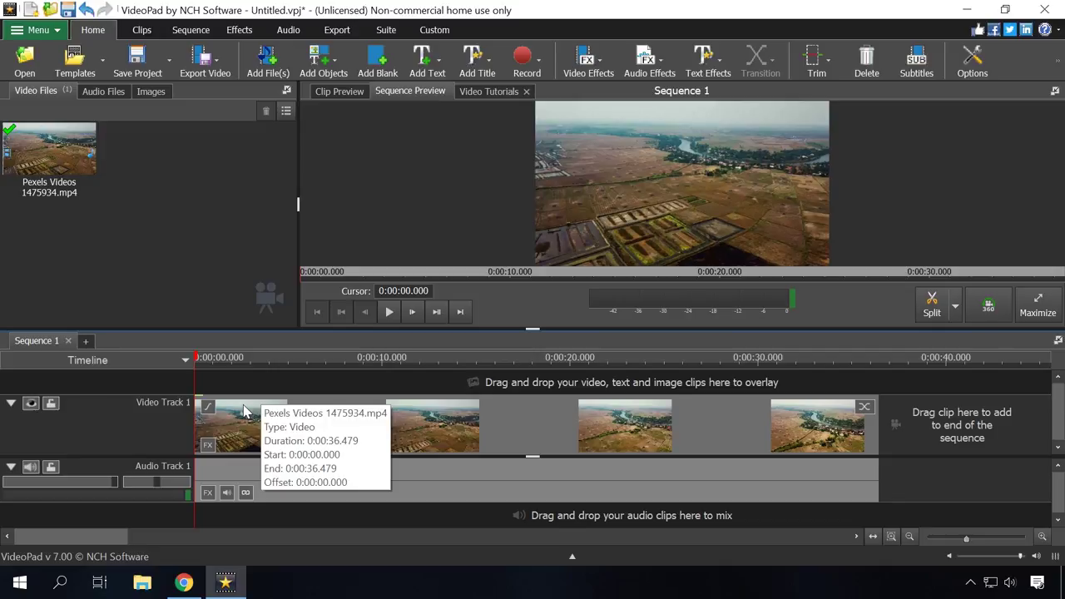
{"action": "left_click", "coordinate": [286, 359]}
{"action": "left_click", "coordinate": [312, 357]}
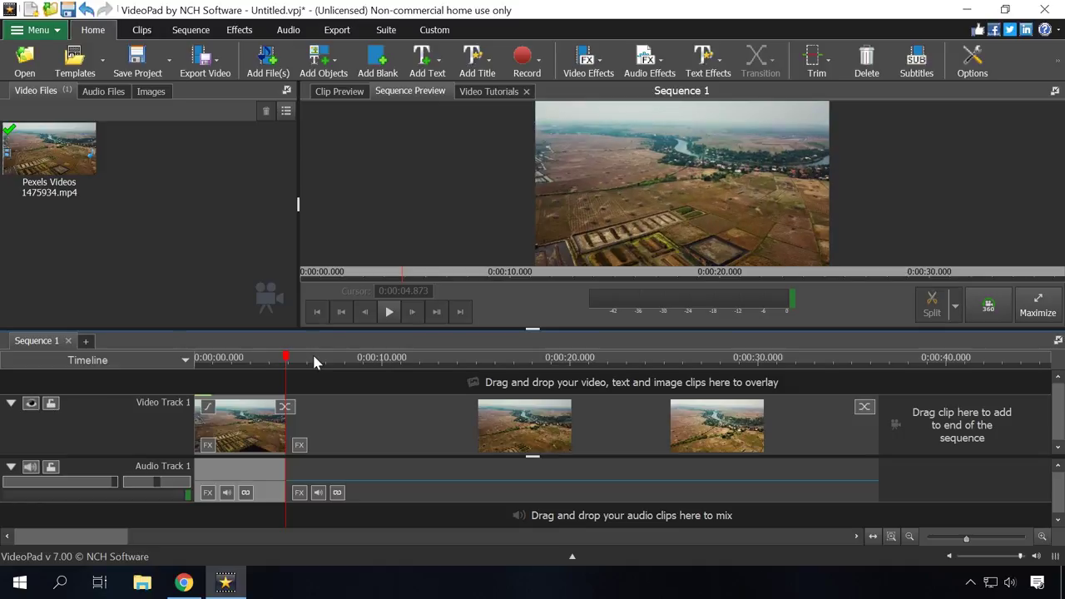
{"action": "left_click", "coordinate": [758, 358]}
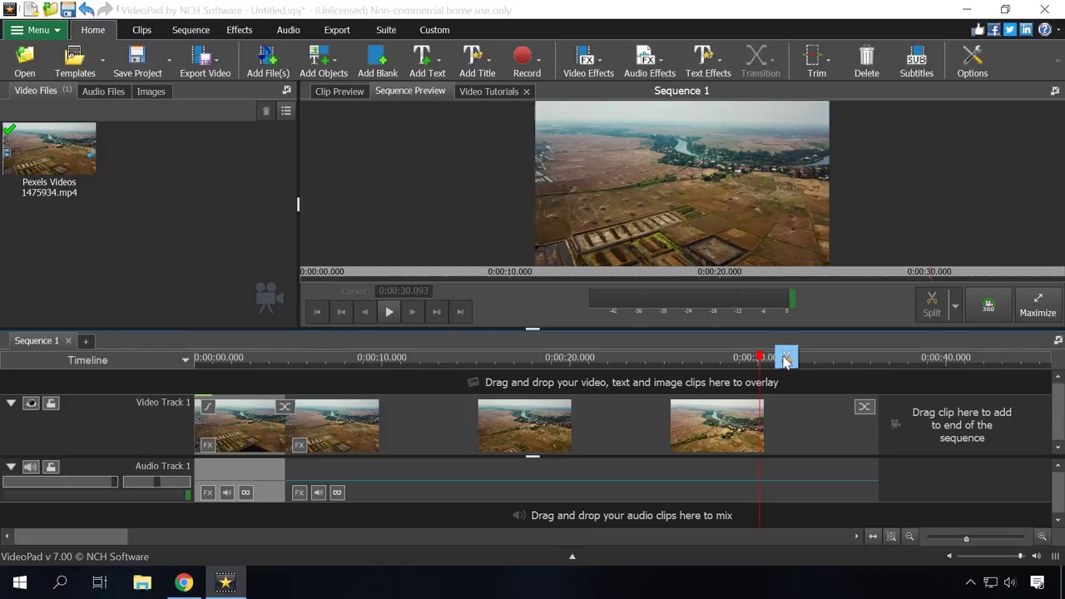
{"action": "left_click", "coordinate": [787, 358]}
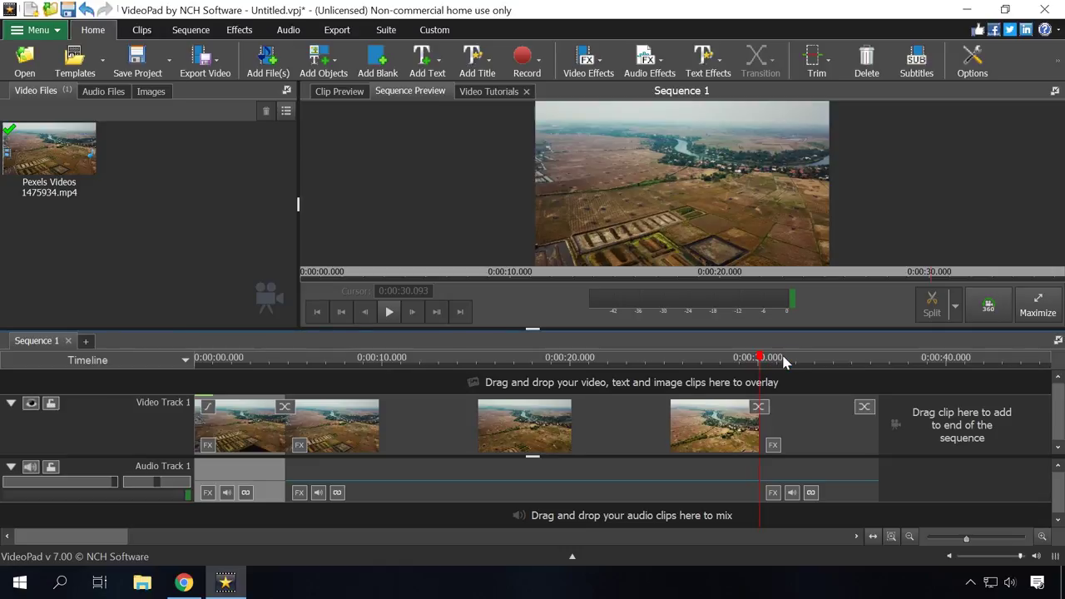
Delete the first and last pieces and move the 25.220-second middle section to the timeline start.
{"action": "right_click", "coordinate": [240, 430]}
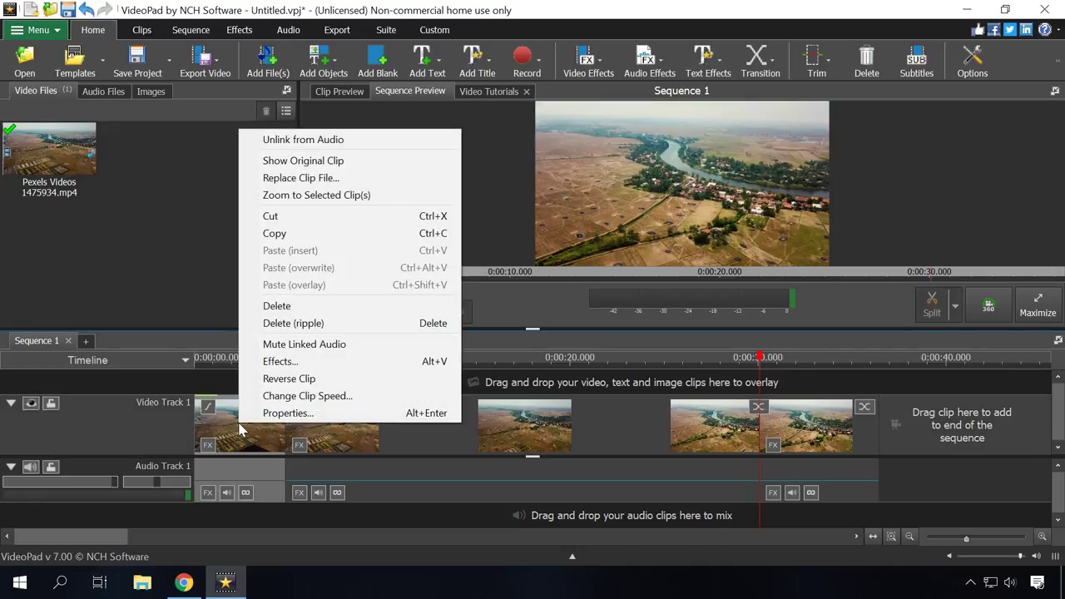
{"action": "left_click", "coordinate": [277, 305]}
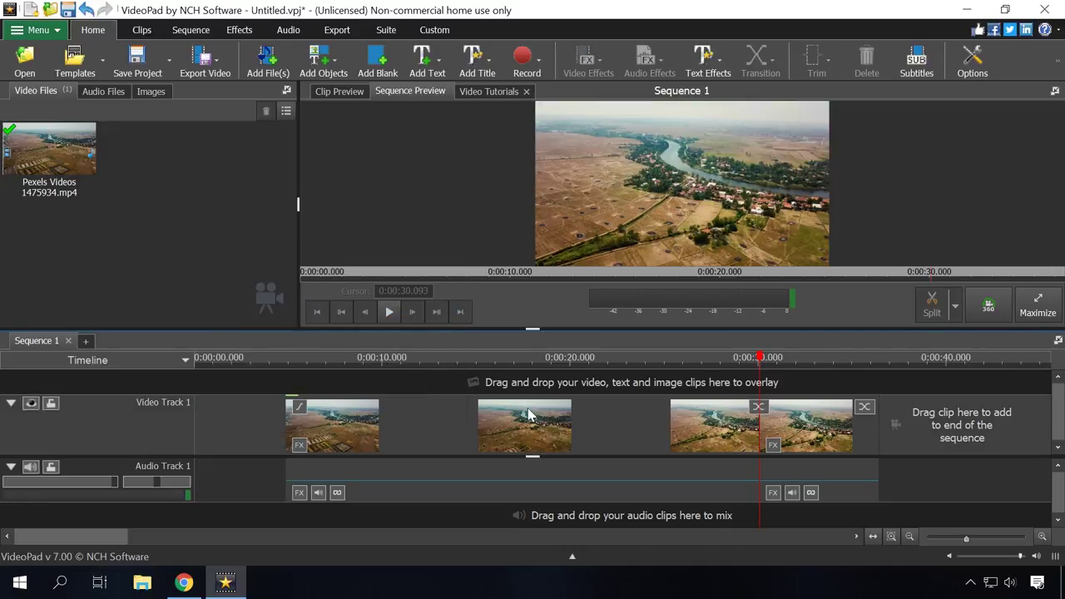
{"action": "right_click", "coordinate": [792, 430]}
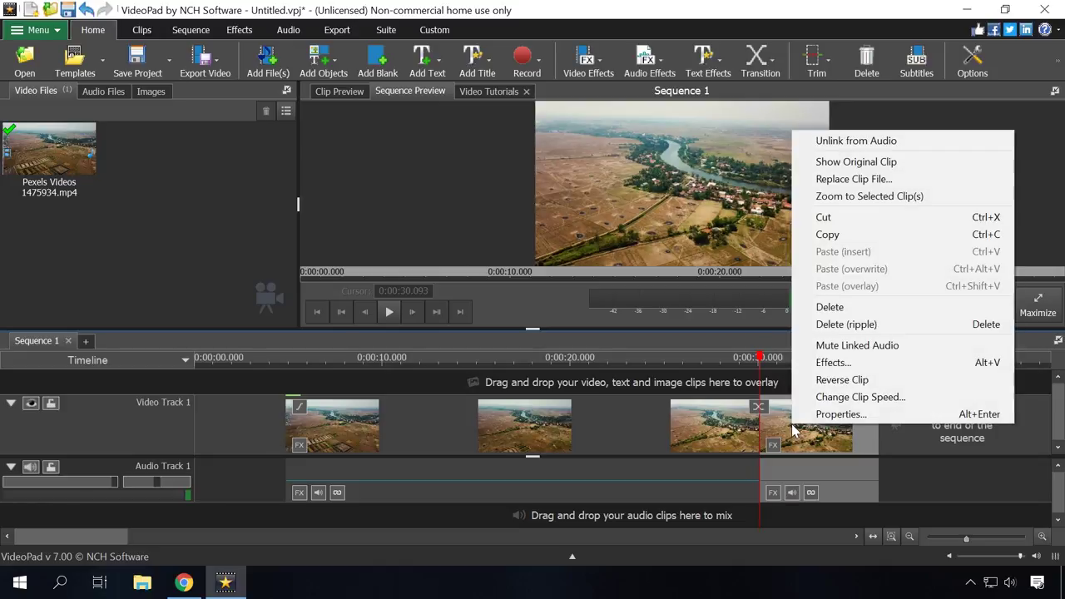
{"action": "left_click", "coordinate": [829, 307]}
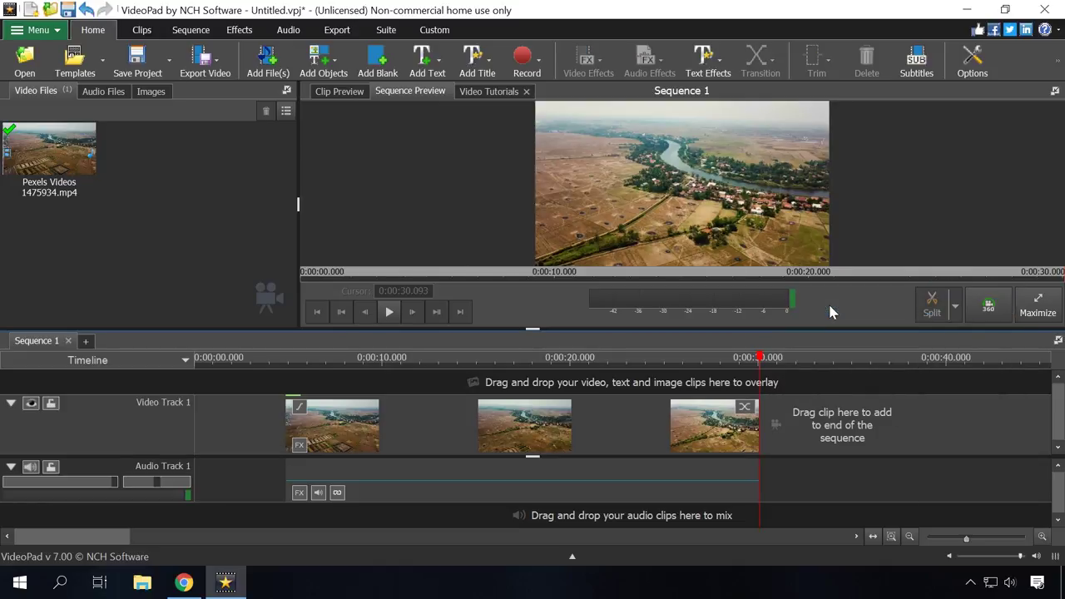
{"action": "left_click", "coordinate": [380, 419]}
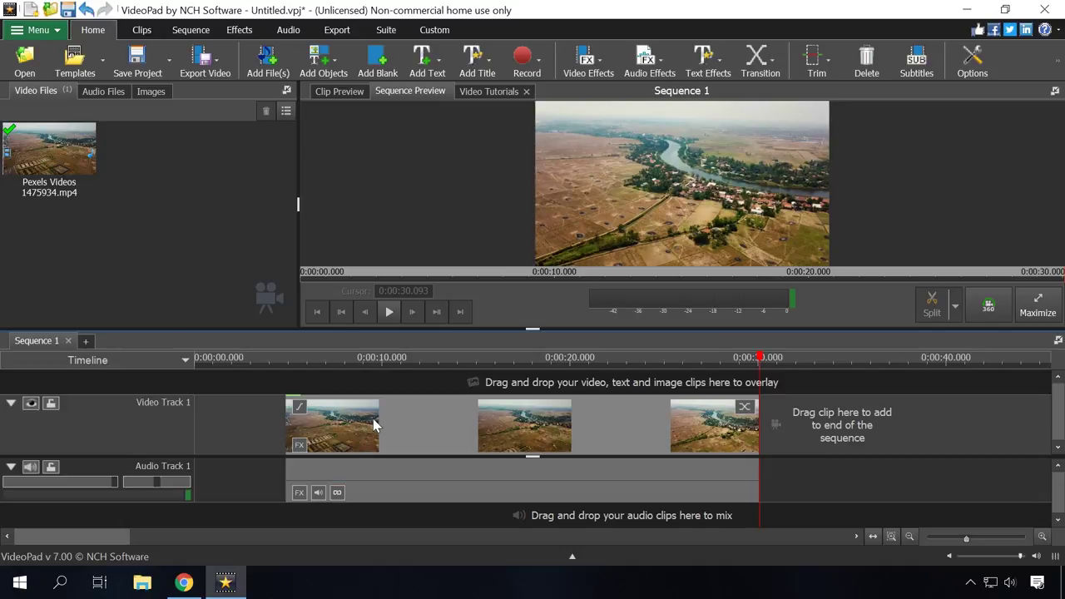
{"action": "left_click_drag", "start_coordinate": [345, 424], "coordinate": [394, 425]}
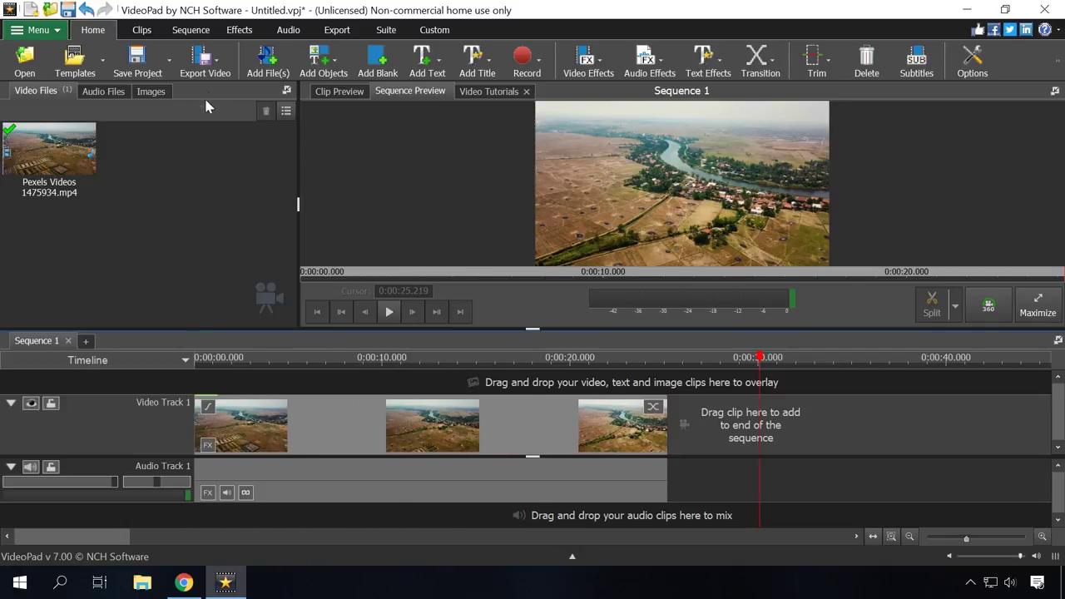
Export the sequence as an Untitled .mp4 video file at 3840x2160, skipping the purchase prompt.
{"action": "left_click", "coordinate": [221, 66]}
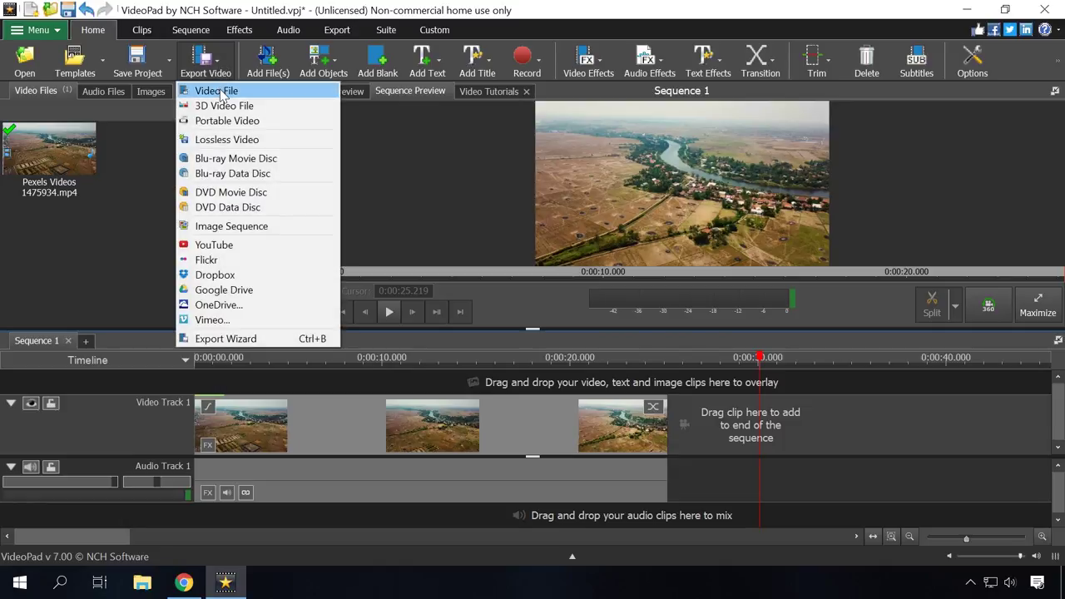
{"action": "left_click", "coordinate": [221, 92]}
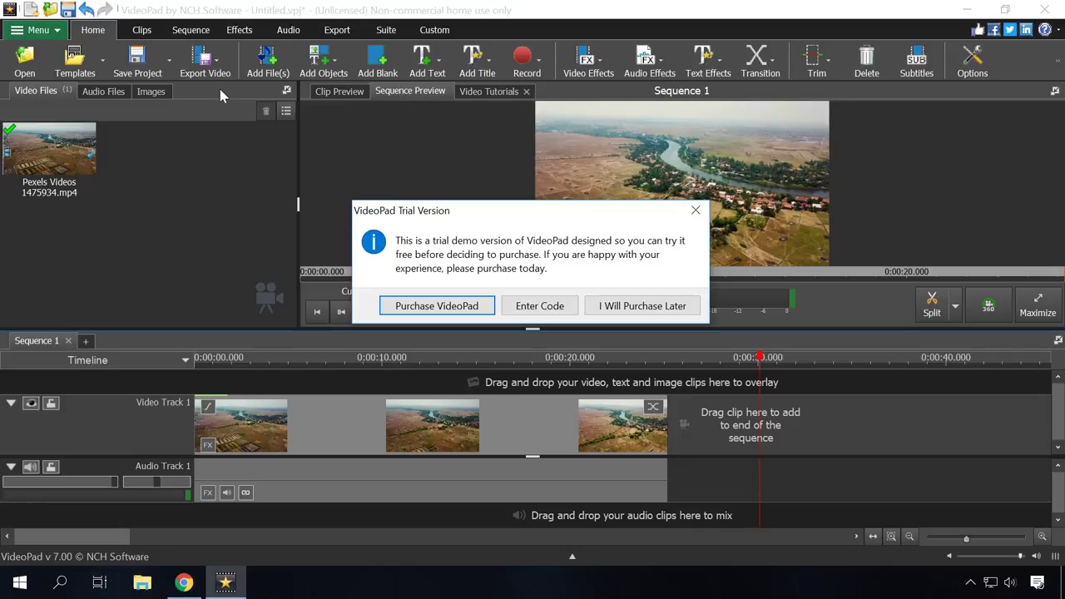
{"action": "left_click", "coordinate": [645, 308]}
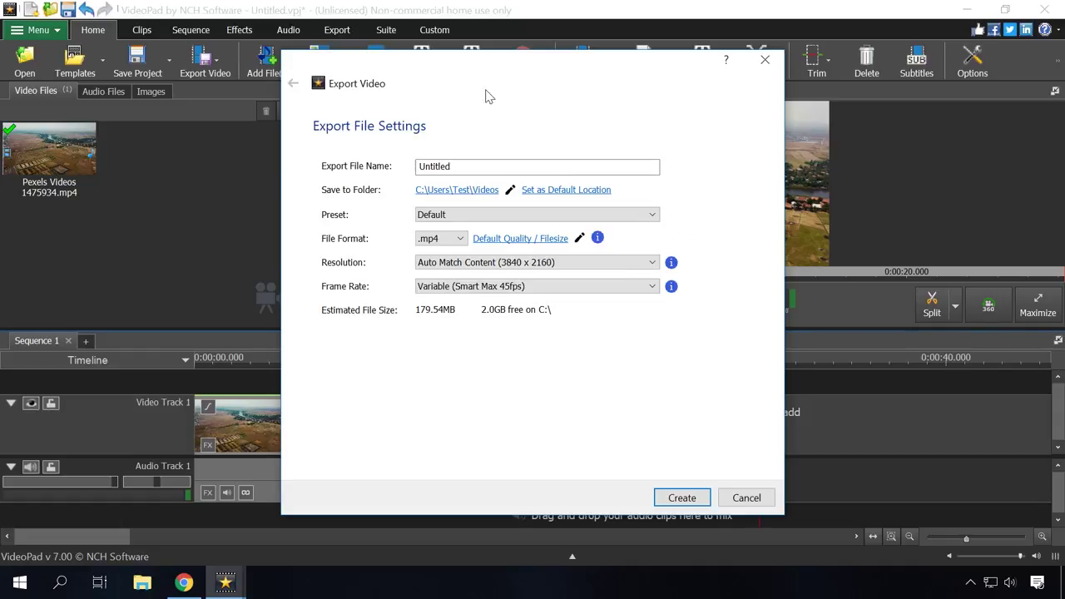
{"action": "left_click", "coordinate": [682, 497]}
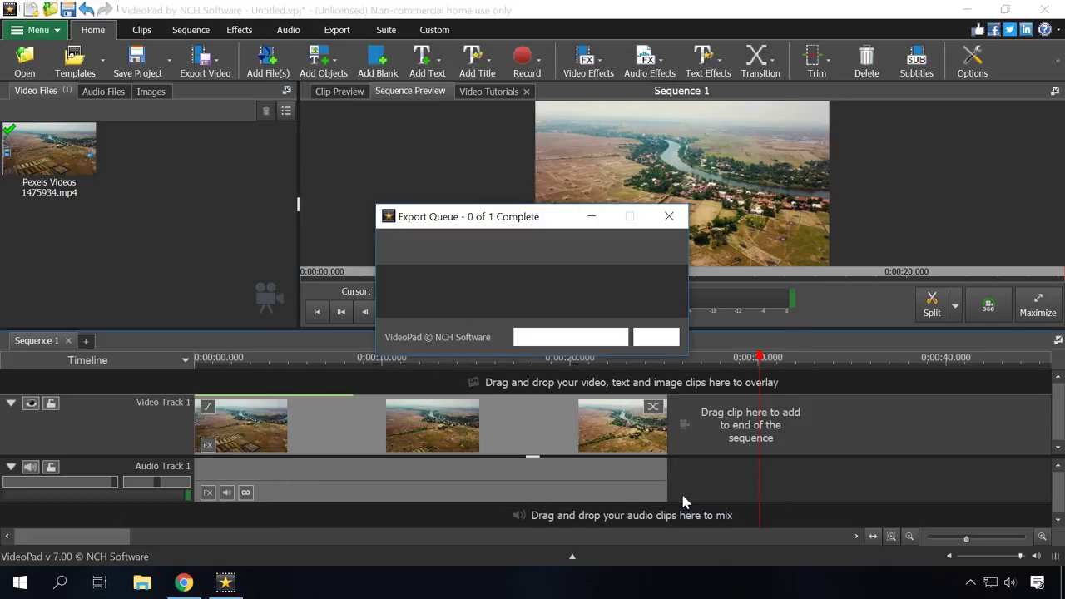